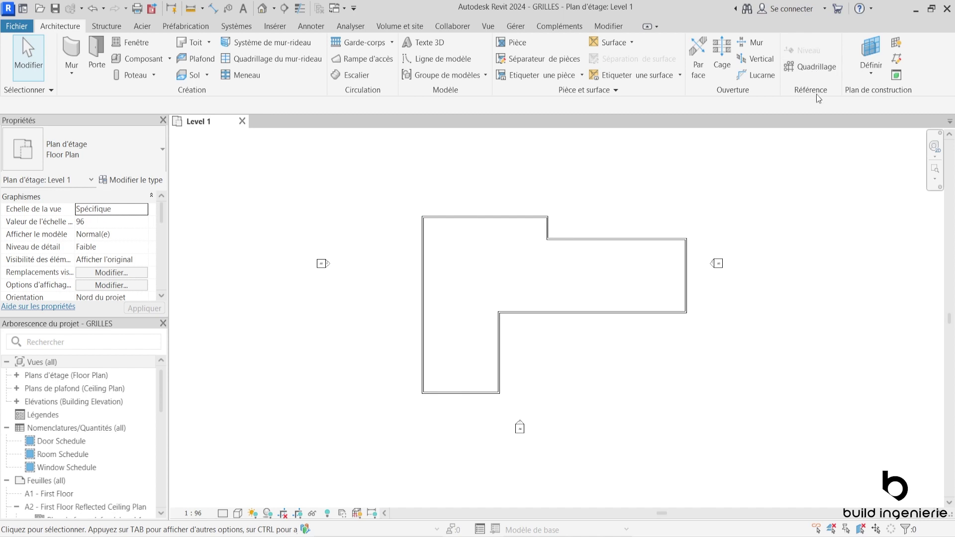
Activate the Grid tool on the Level 1 plan, using the 1/4" Bubble grid type
left_click(810, 66)
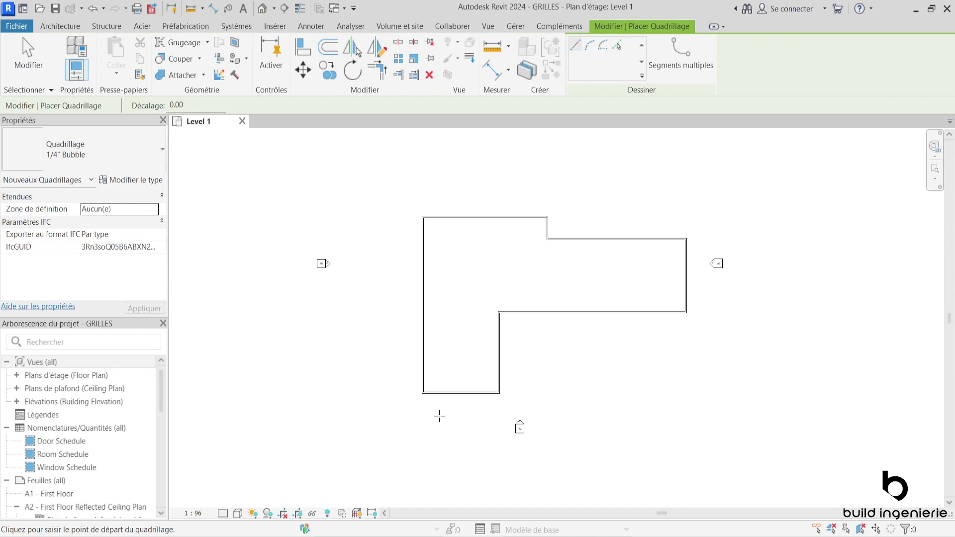
Draw an angled test grid from below the building to the upper wall
left_click(388, 386)
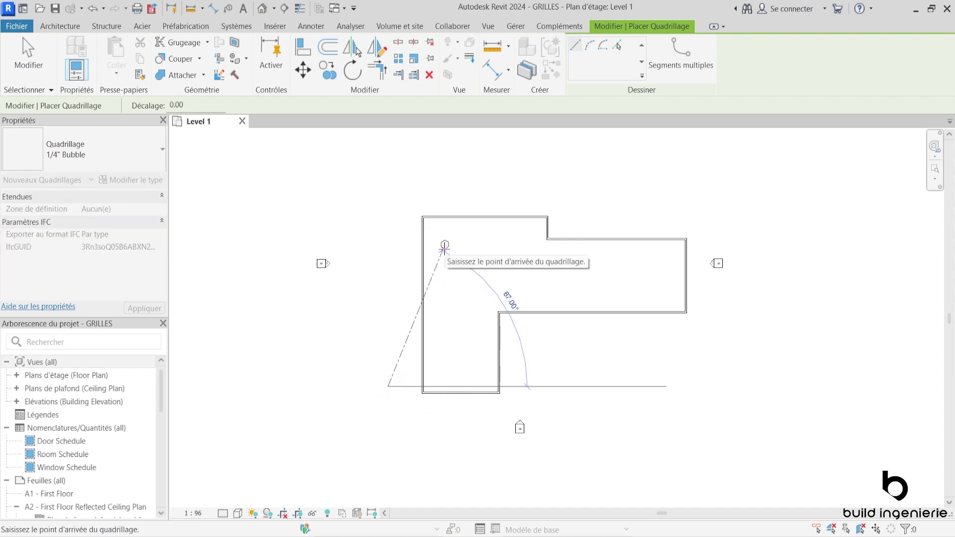
left_click(444, 247)
scroll(512, 297, "up", 1)
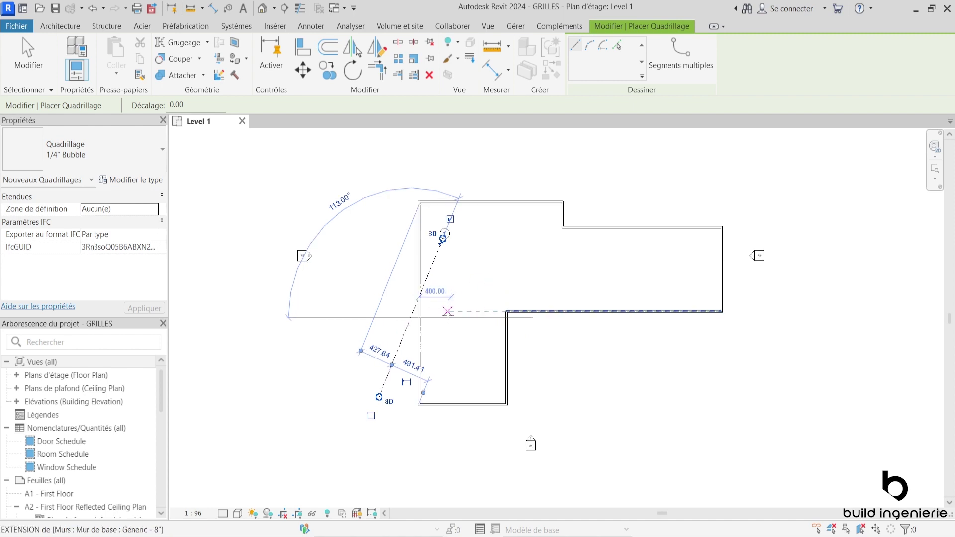
middle_click_drag(447, 313, 521, 259)
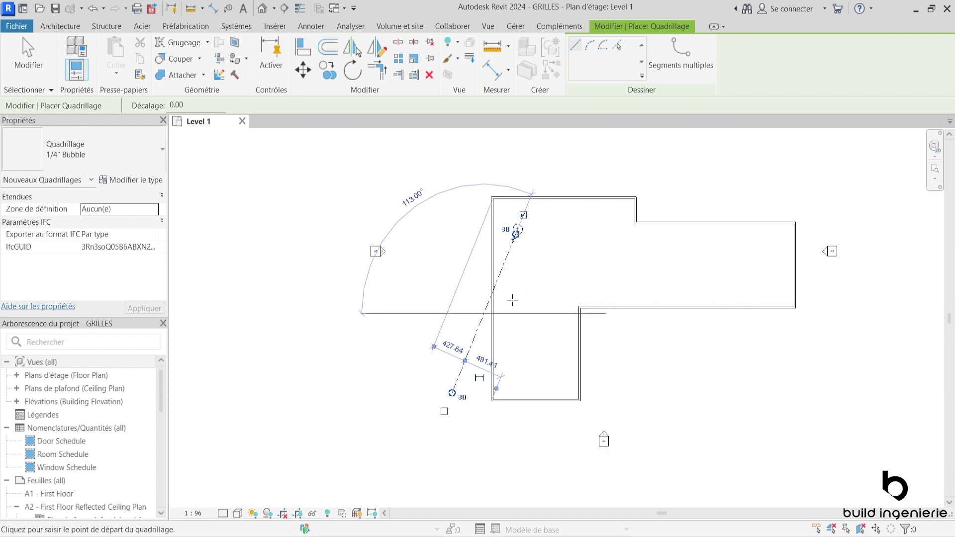
key("Escape")
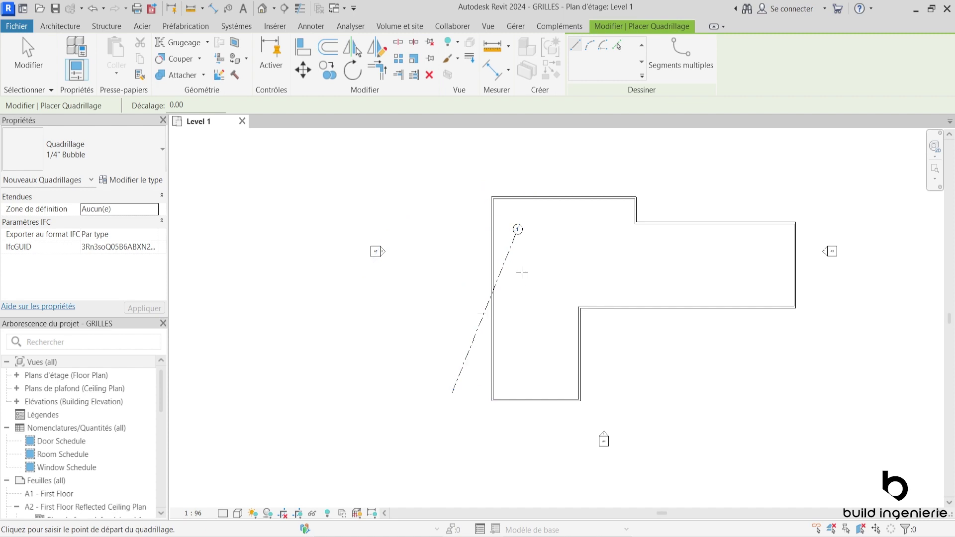
key("Escape")
Select the angled test grid 1 and delete it
middle_click_drag(512, 283, 525, 272)
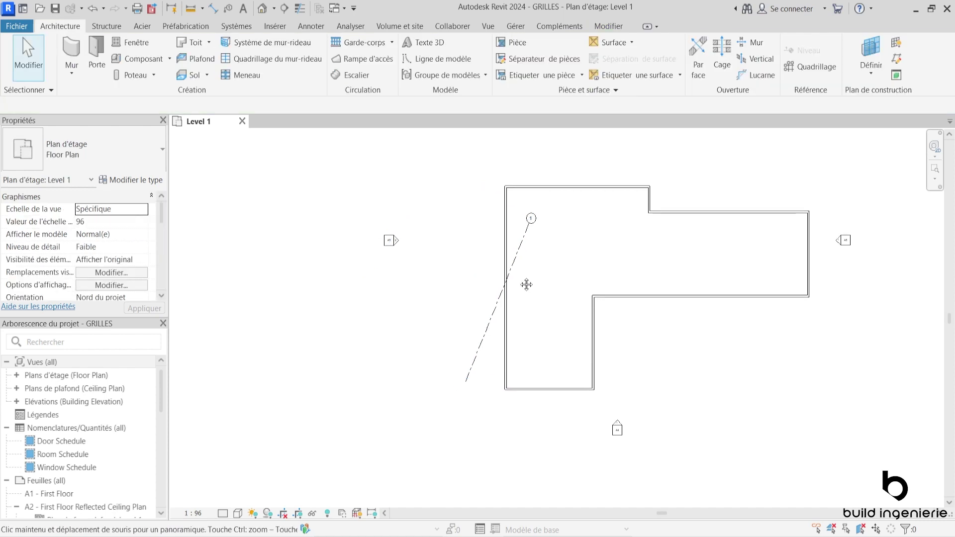
left_click(526, 239)
scroll(543, 206, "up", 2)
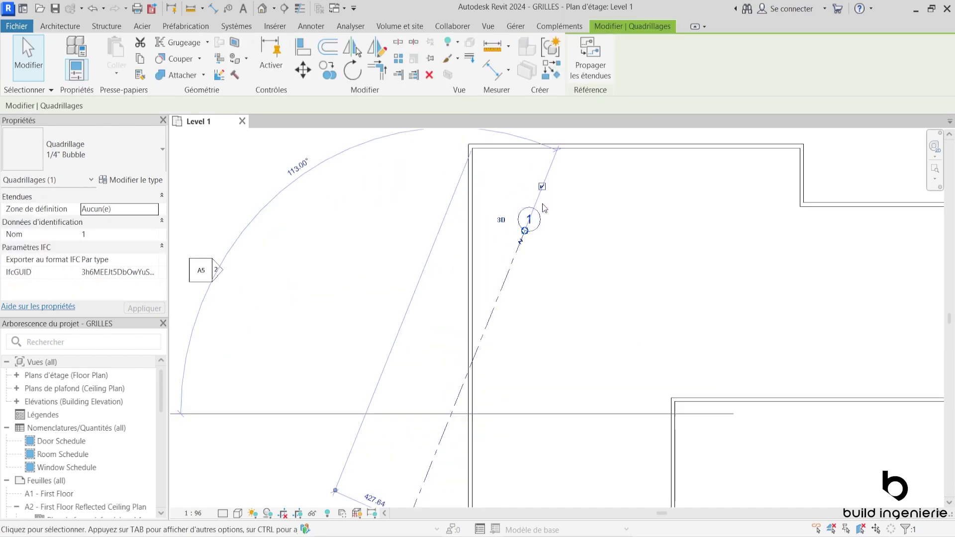
scroll(542, 207, "up", 2)
scroll(542, 205, "down", 1)
scroll(569, 204, "down", 2)
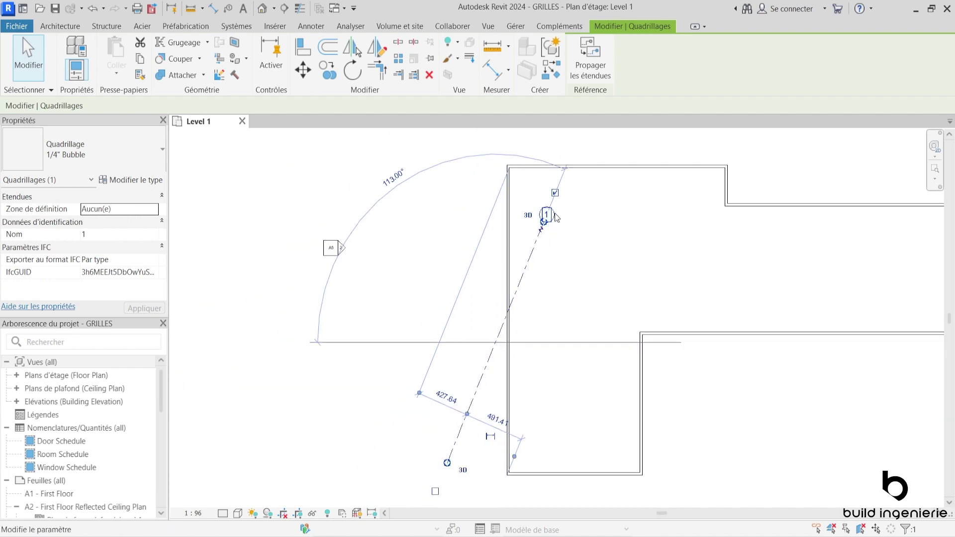
scroll(578, 229, "up", 2)
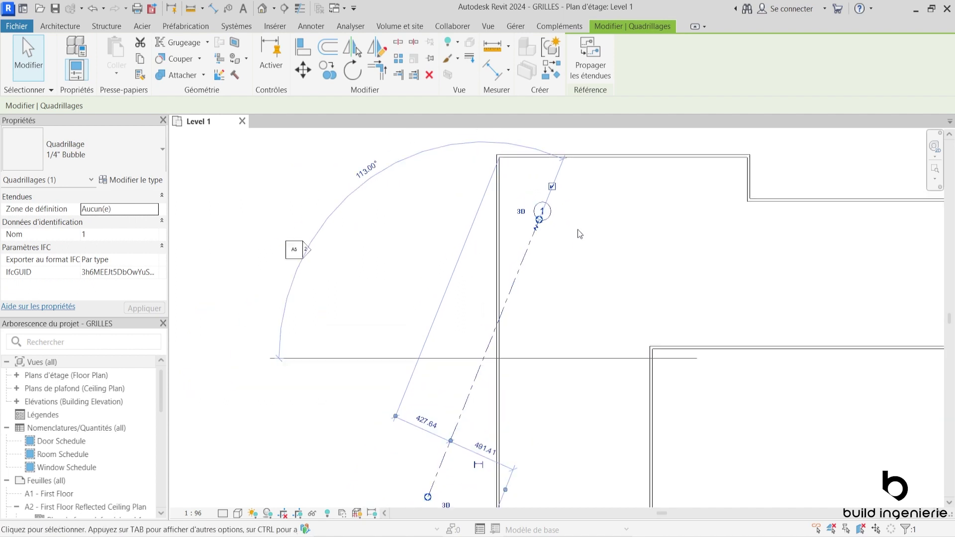
scroll(565, 214, "down", 1)
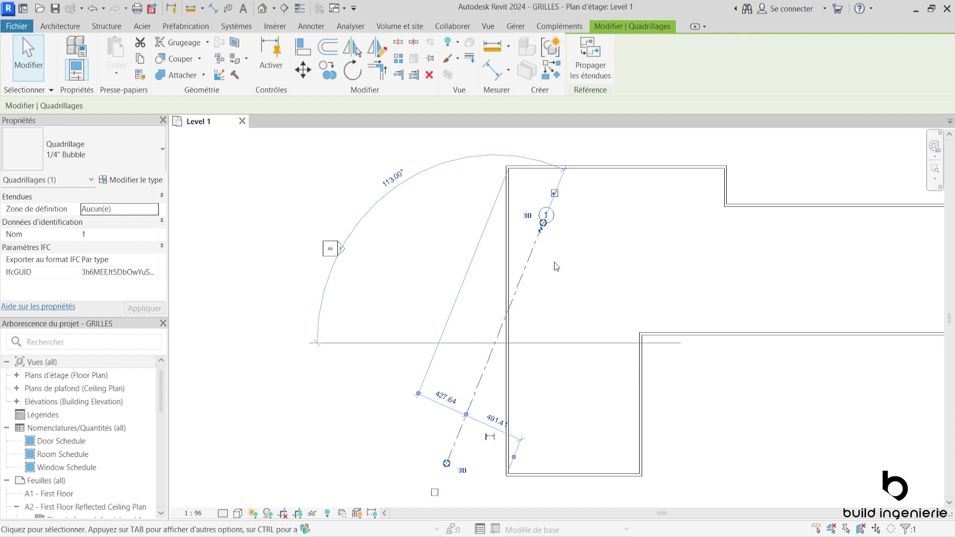
scroll(549, 269, "down", 1)
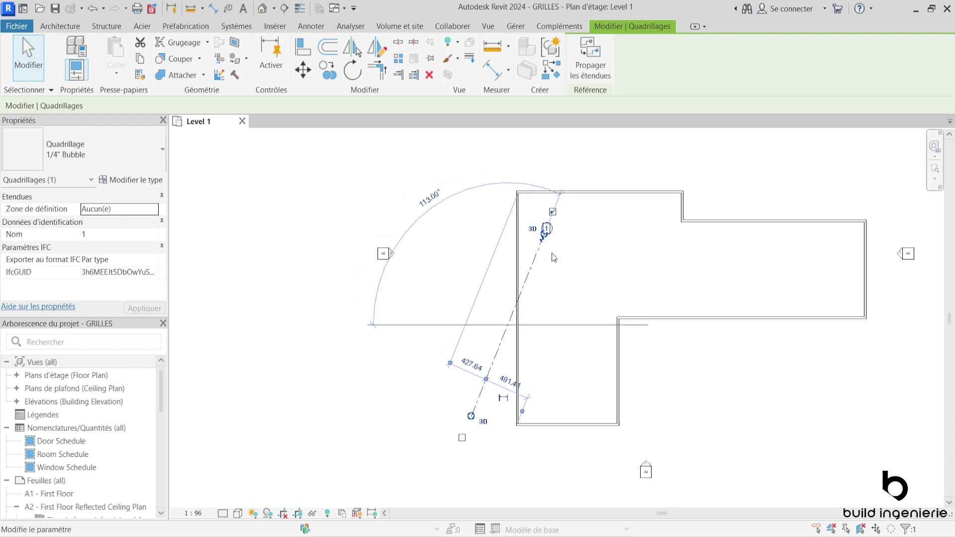
key("Delete")
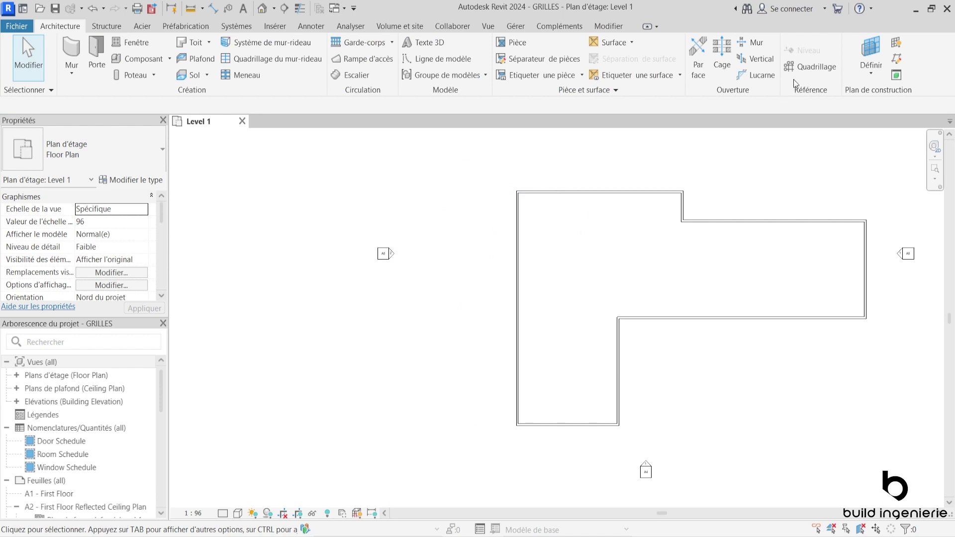
Draw a vertical grid along the left wall, from below to above the building
left_click(811, 67)
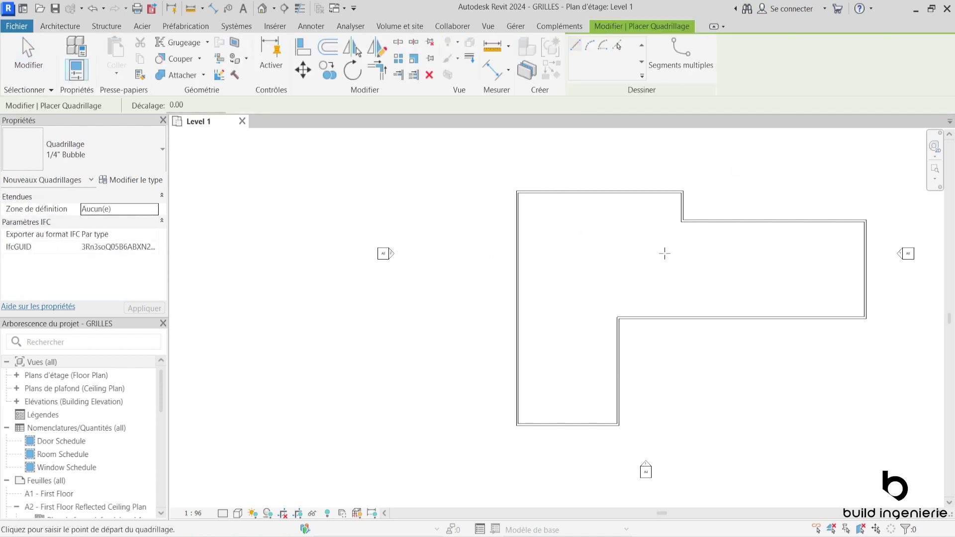
left_click(529, 447)
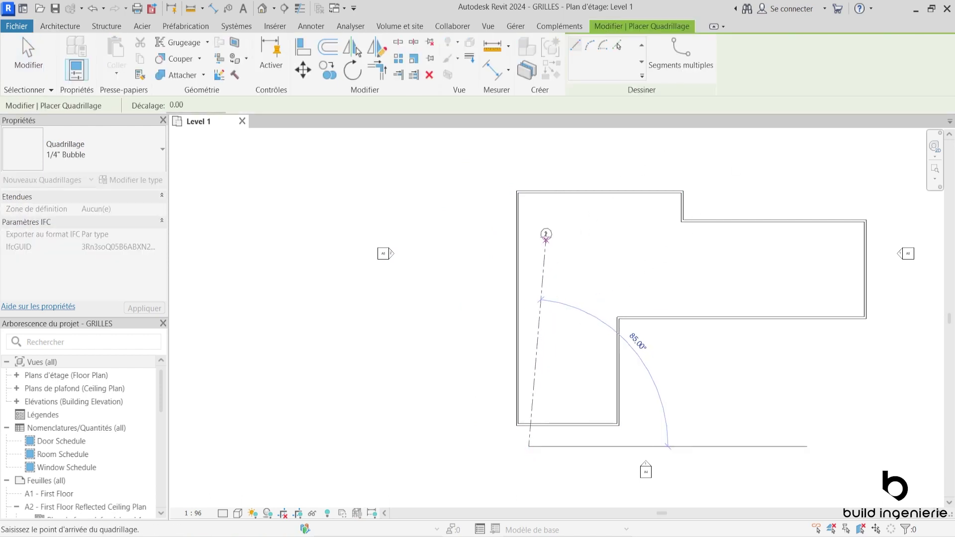
left_click(529, 171)
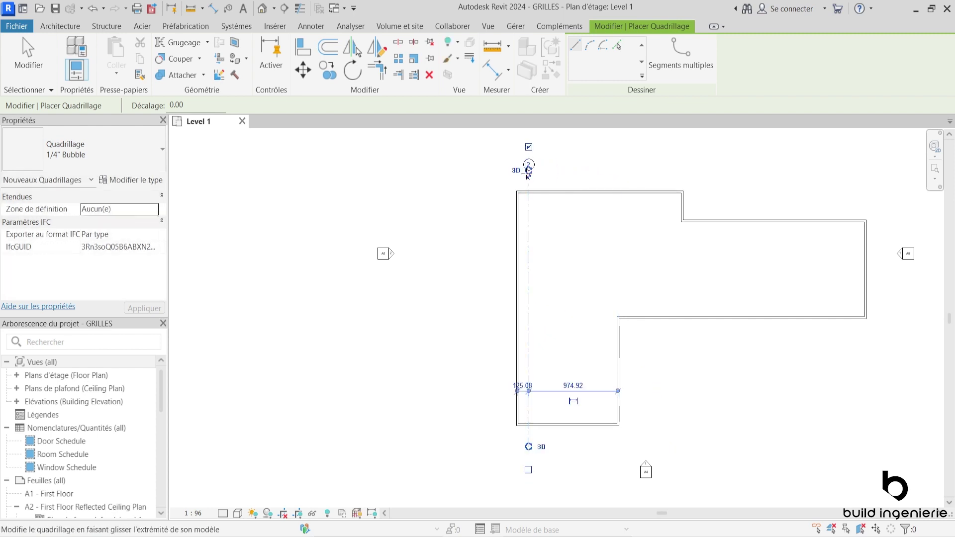
scroll(527, 172, "up", 1)
scroll(529, 157, "up", 1)
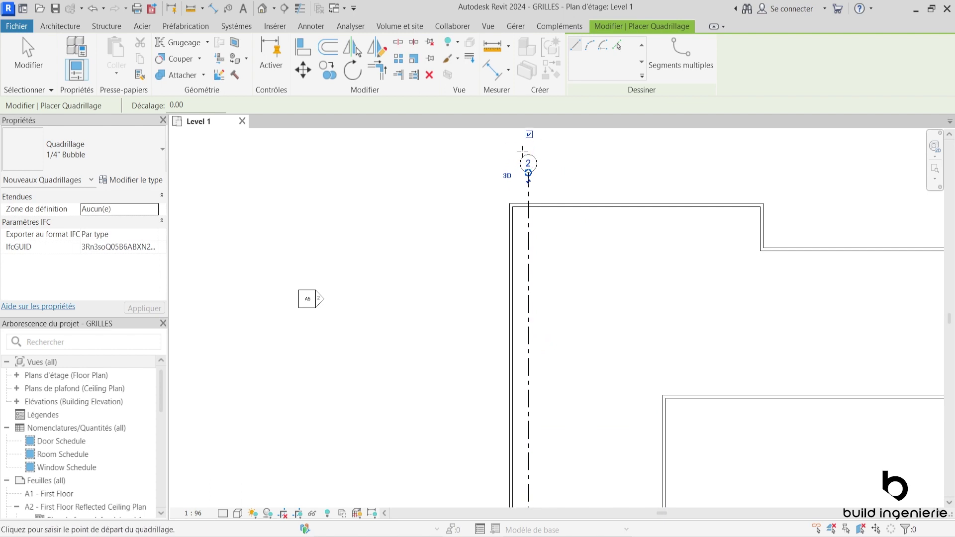
scroll(529, 154, "up", 3)
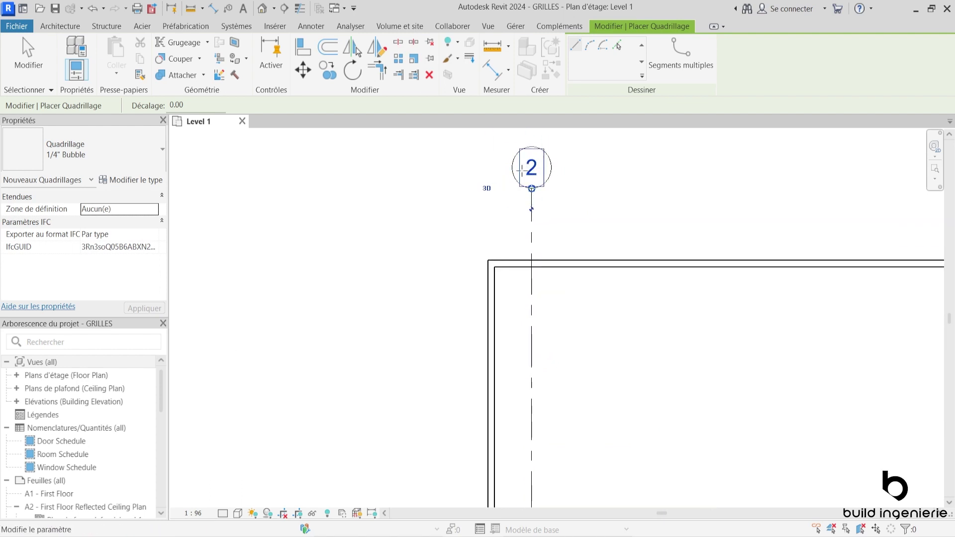
middle_click_drag(528, 174, 536, 185)
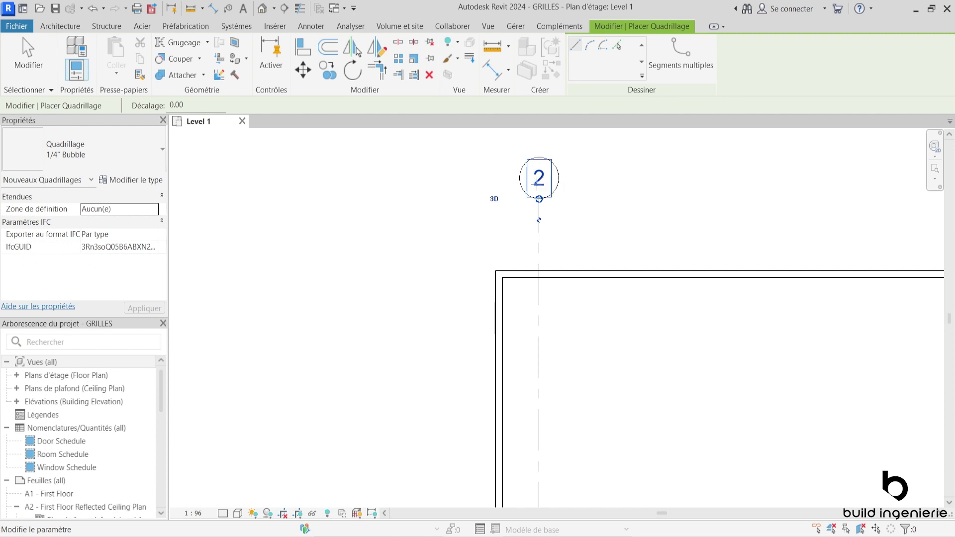
scroll(537, 184, "down", 1)
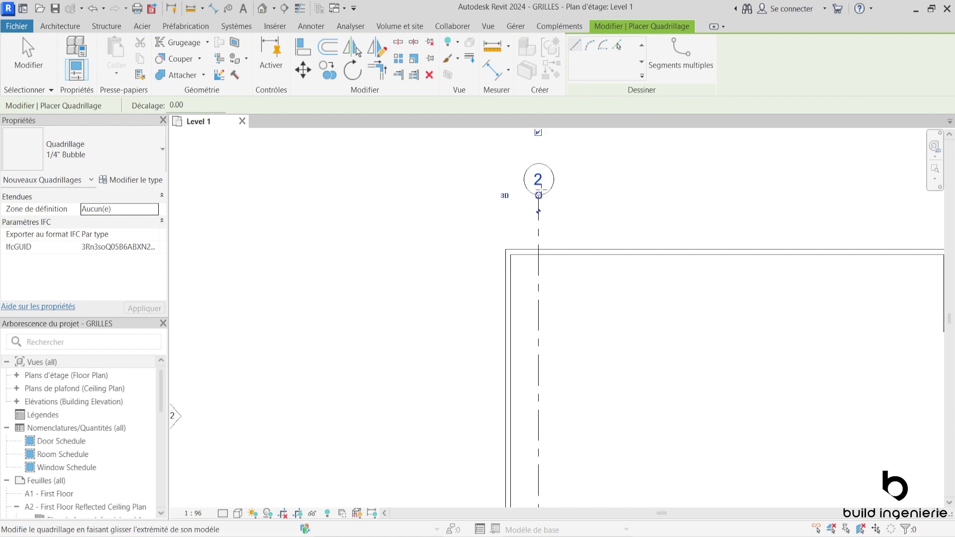
scroll(540, 183, "down", 1)
scroll(547, 185, "down", 1)
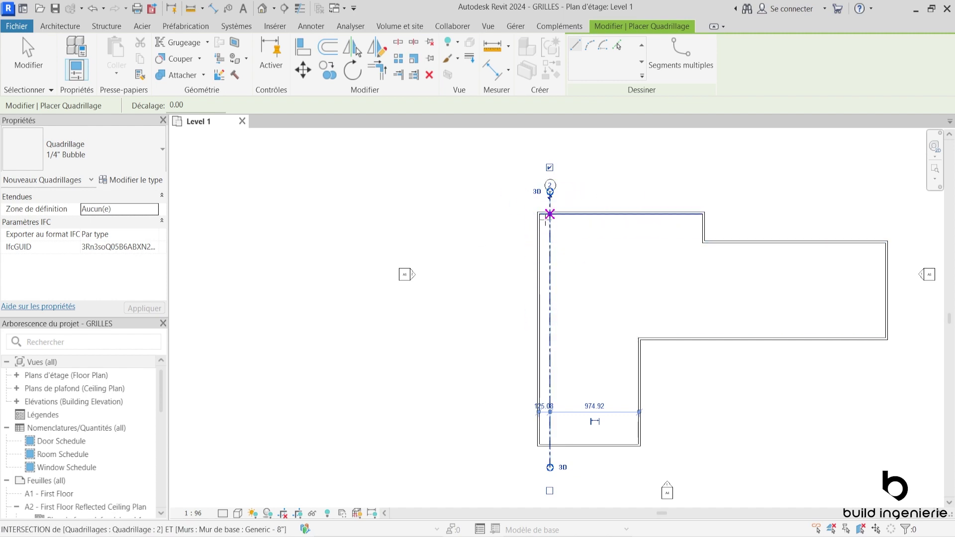
scroll(547, 185, "up", 1)
scroll(546, 185, "up", 1)
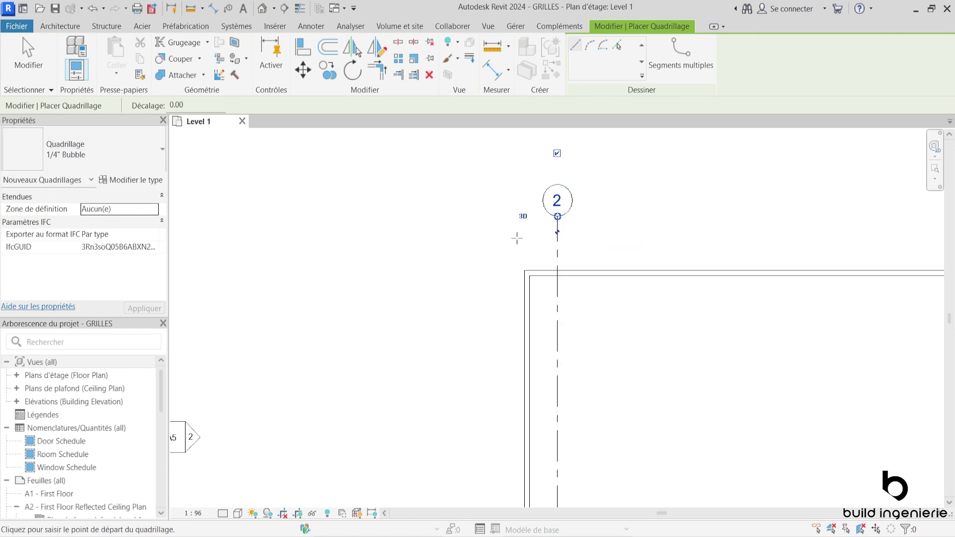
scroll(557, 201, "up", 1)
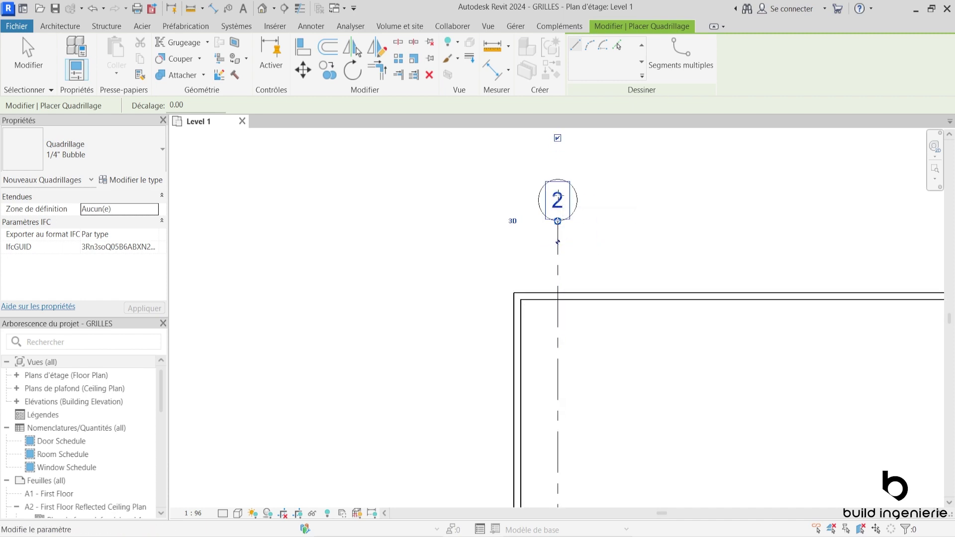
Renumber the new vertical grid's bubble to 1
left_click(559, 197)
type("1")
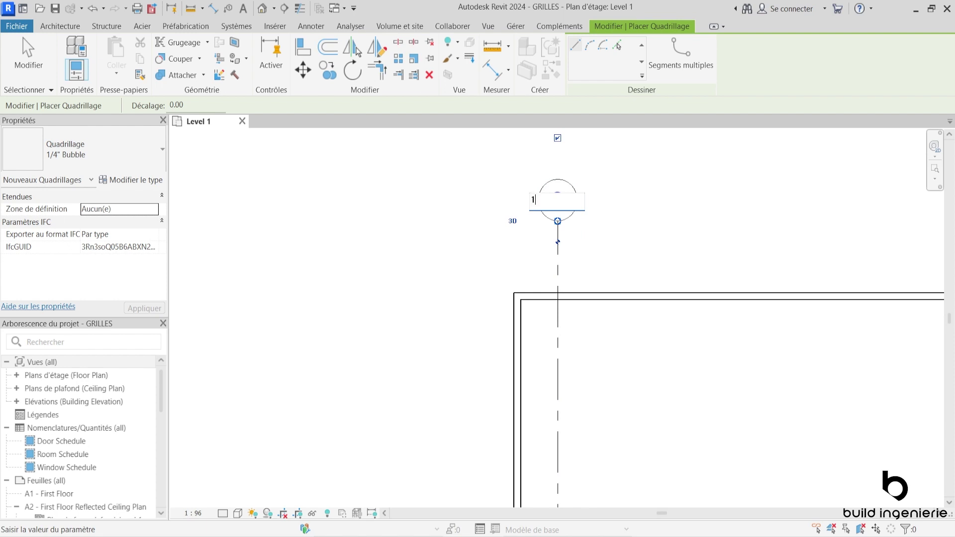
key("Return")
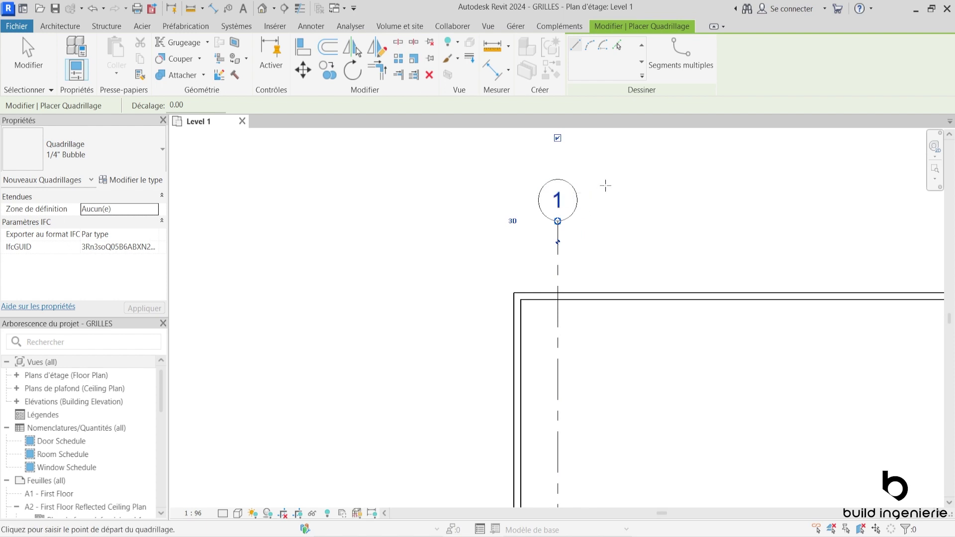
scroll(606, 186, "down", 1)
scroll(611, 171, "down", 2)
scroll(610, 224, "down", 2)
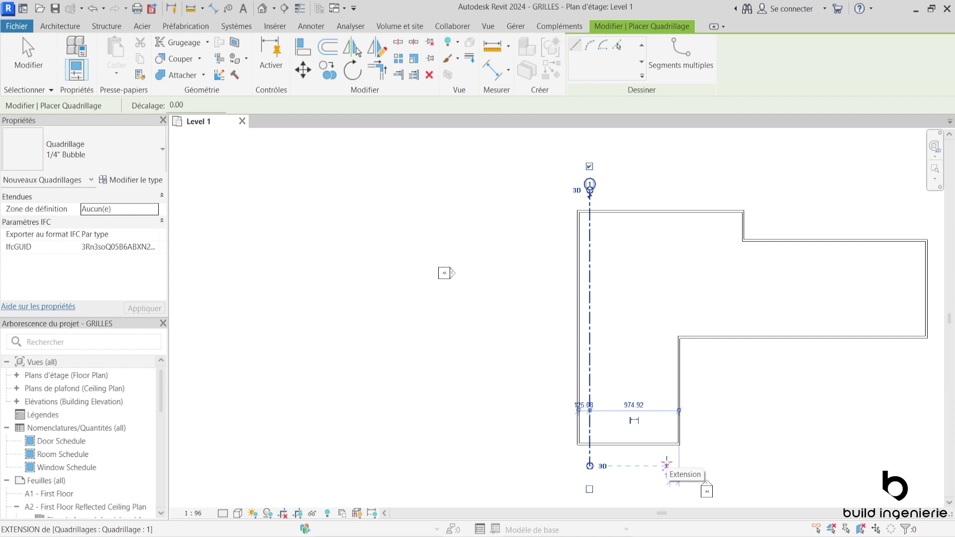
Add vertical grids 2 and 3 right of grid 1, bubbles level with grid 1's
left_click(666, 466)
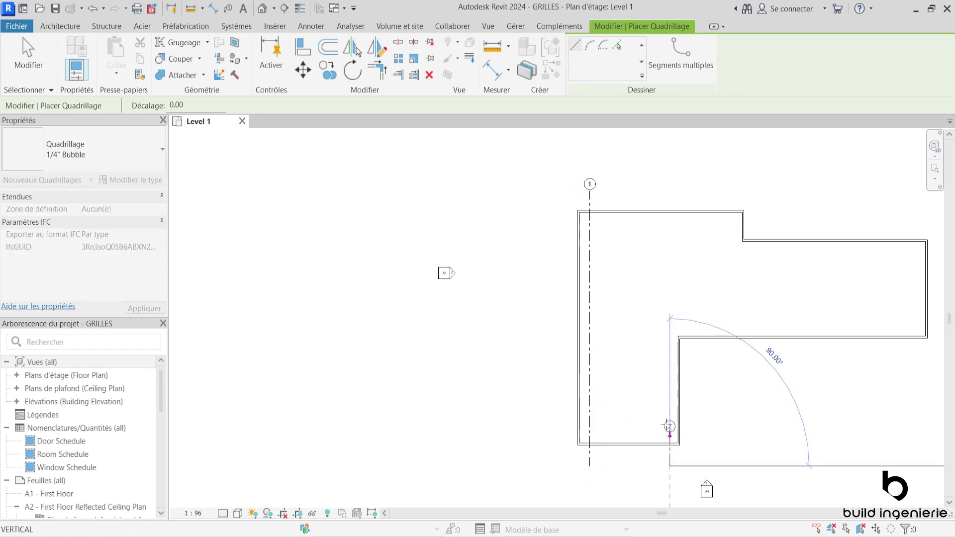
left_click(670, 190)
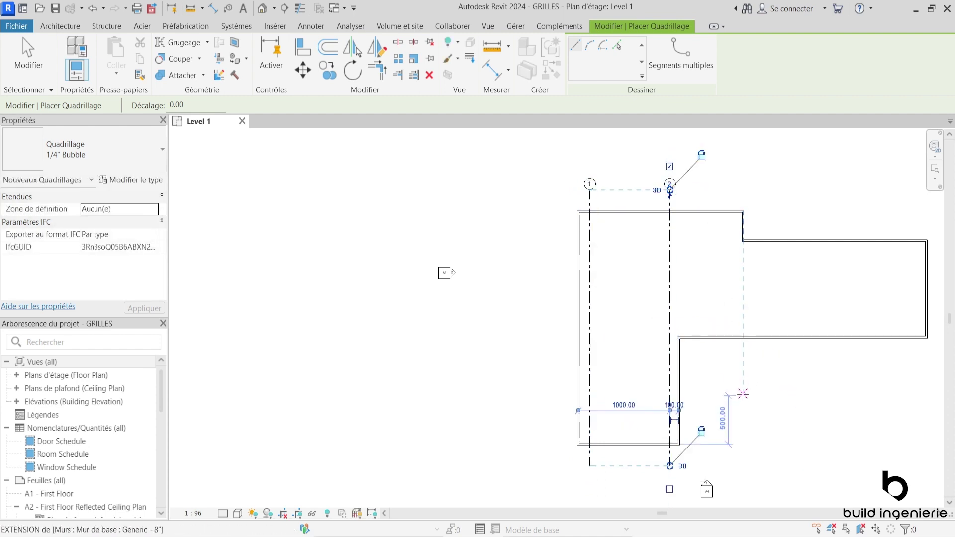
left_click(727, 381)
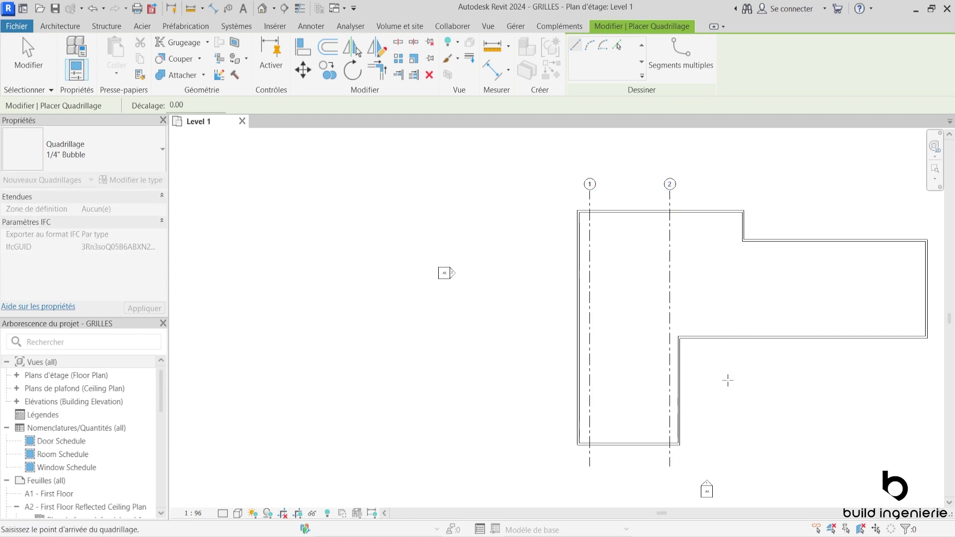
left_click(728, 191)
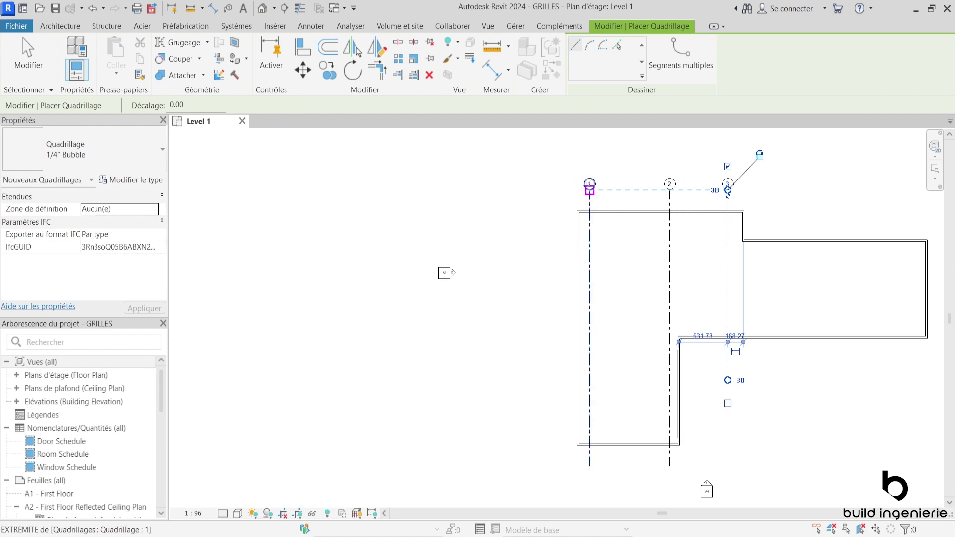
Add vertical grid 4 across the right end of the east wing
scroll(589, 189, "up", 2)
scroll(588, 187, "up", 2)
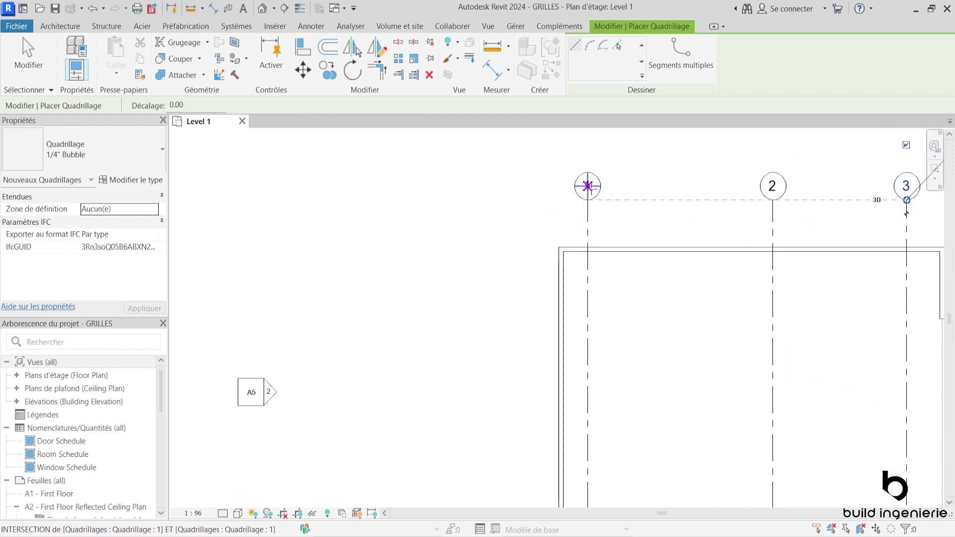
scroll(588, 186, "down", 1)
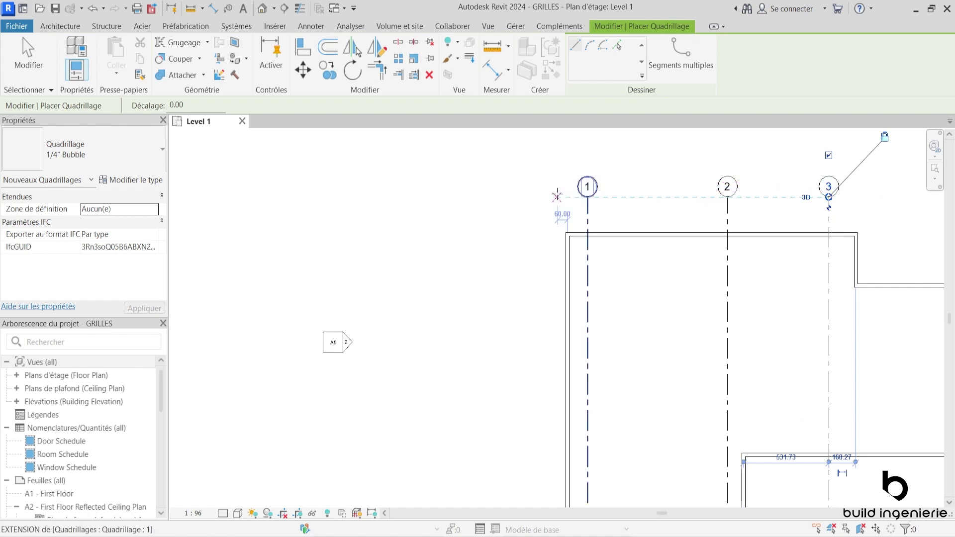
scroll(588, 187, "down", 1)
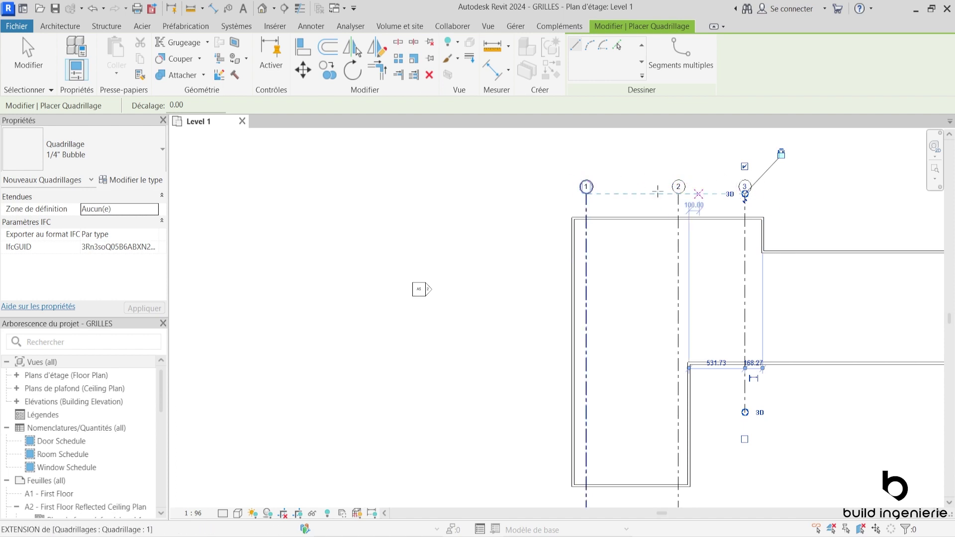
scroll(599, 219, "down", 1)
middle_click_drag(870, 338, 814, 324)
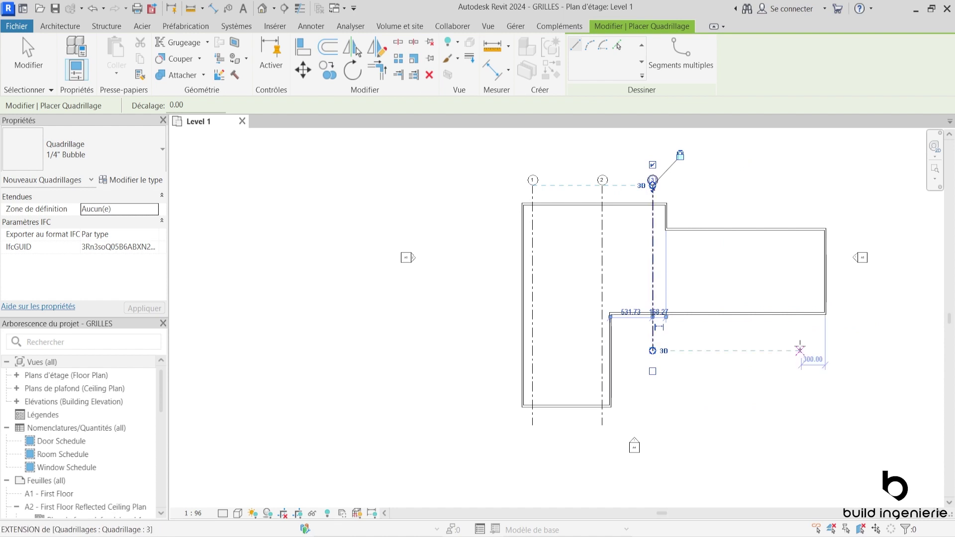
left_click(801, 351)
left_click(802, 185)
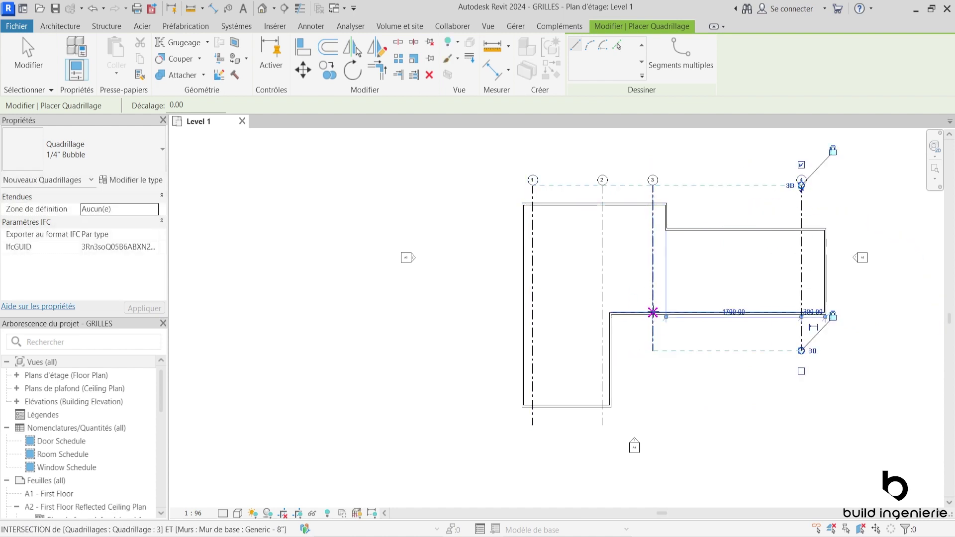
scroll(664, 309, "down", 1)
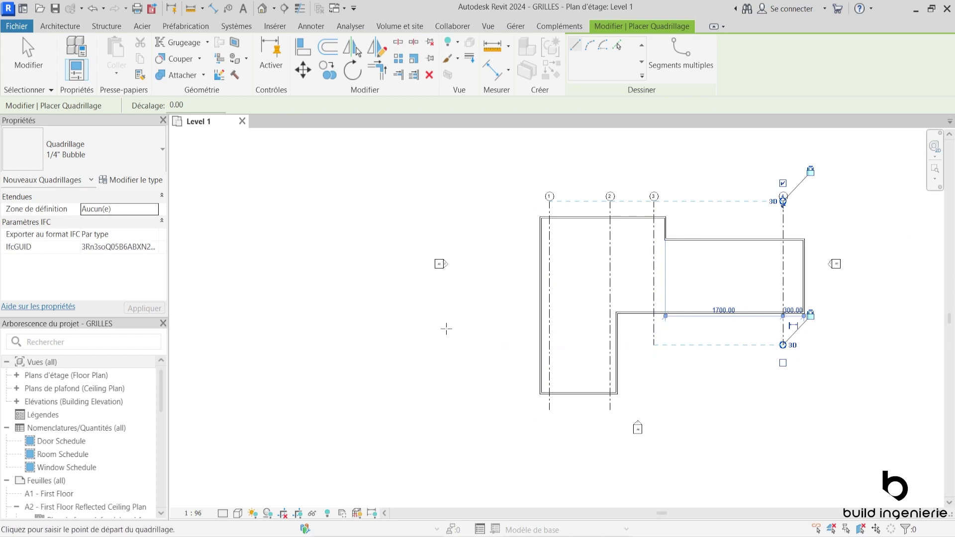
Draw a horizontal grid right to left along the bottom wall and rename it from 5 to A
left_click(688, 386)
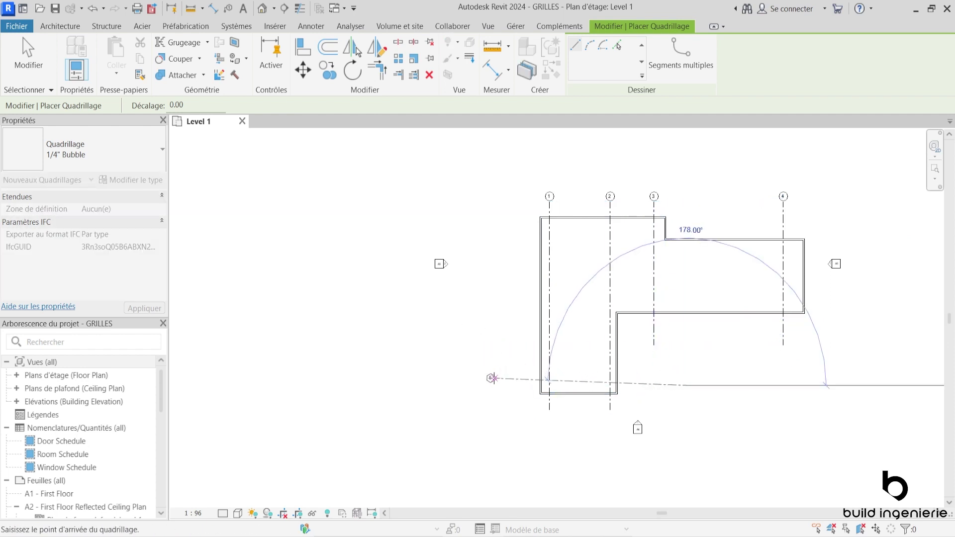
left_click(488, 386)
scroll(495, 369, "up", 1)
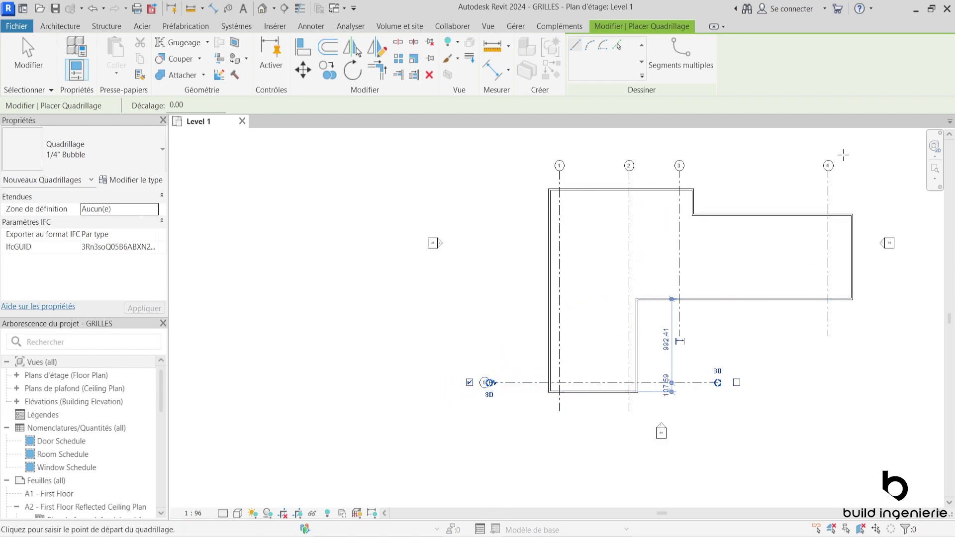
scroll(473, 399, "up", 2)
scroll(490, 373, "up", 2)
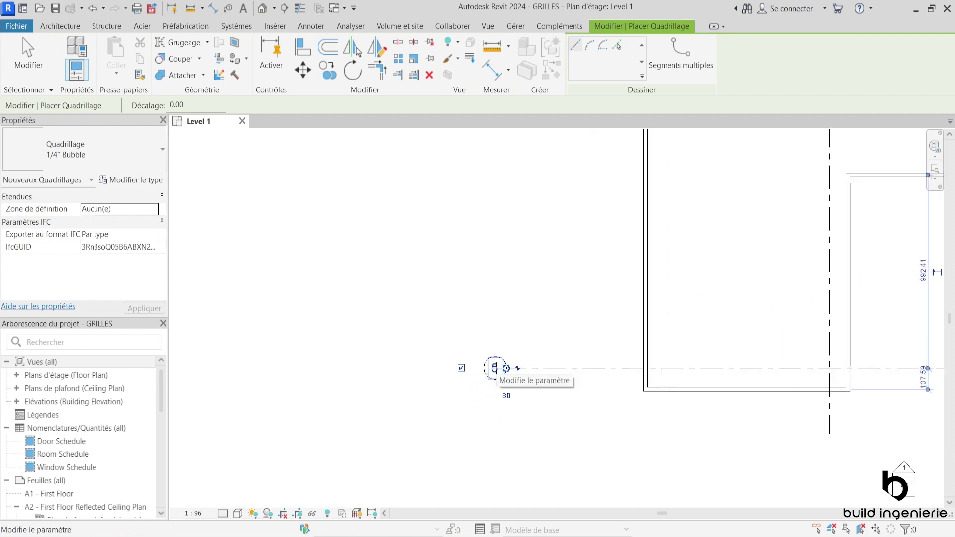
left_click(495, 368)
type("A")
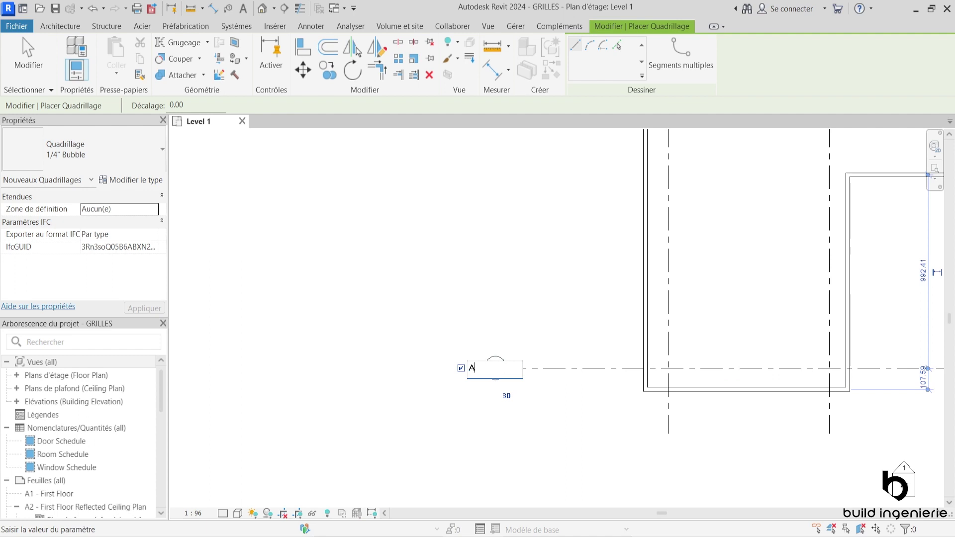
key("Return")
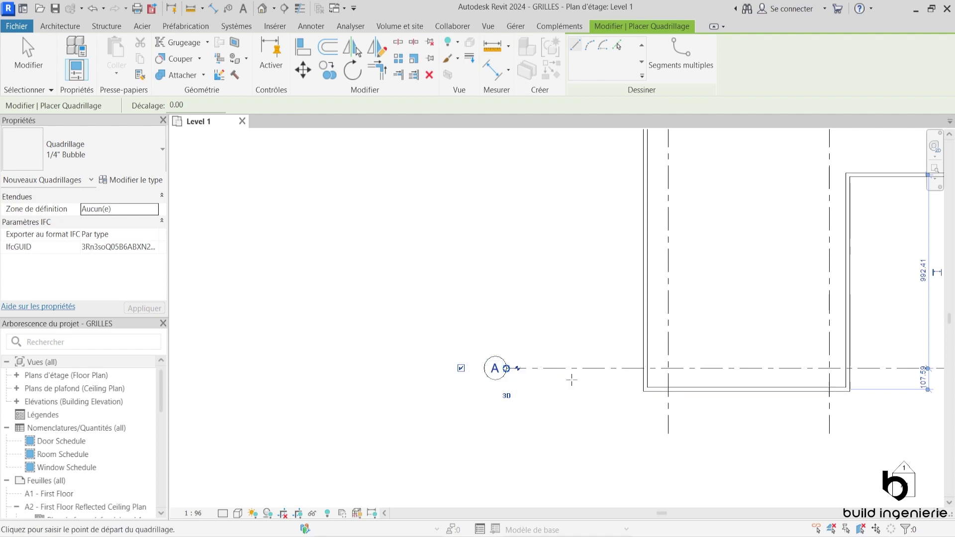
scroll(597, 371, "down", 2)
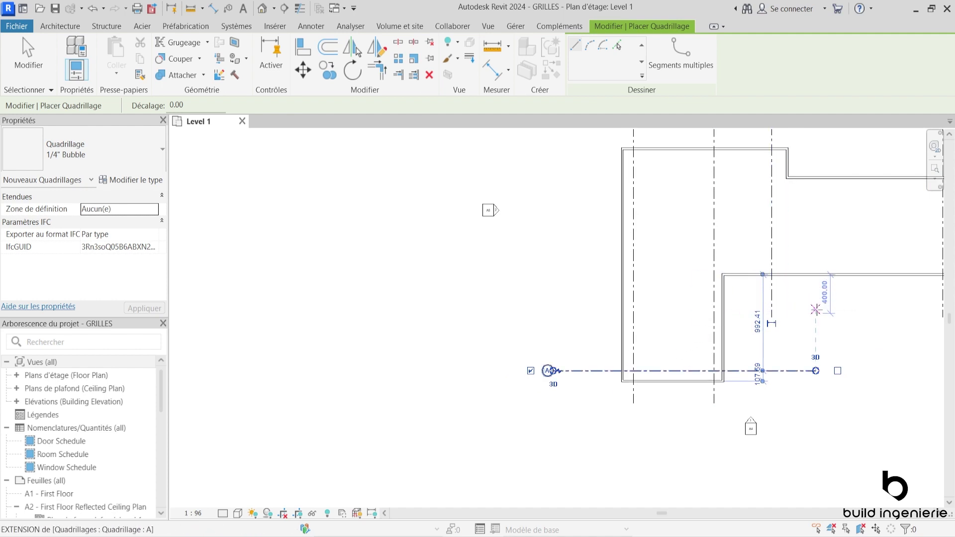
Draw horizontal grids B, C and D above grid A, then exit the Grid tool
left_click(815, 294)
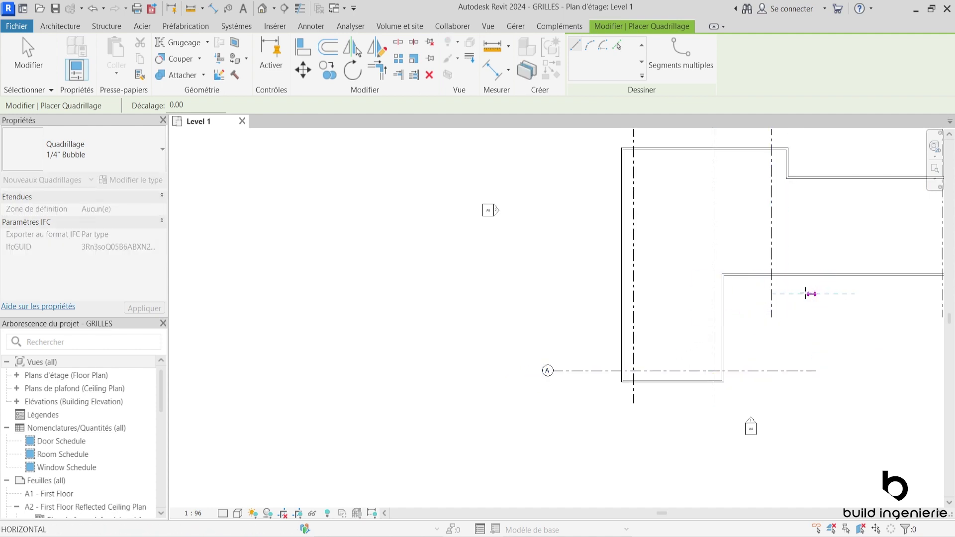
left_click(568, 294)
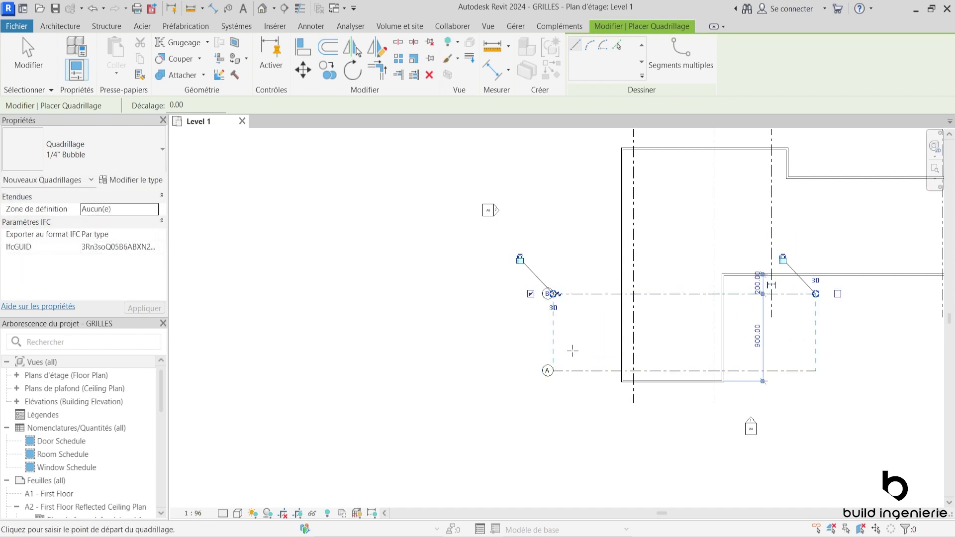
middle_click_drag(567, 279, 567, 390)
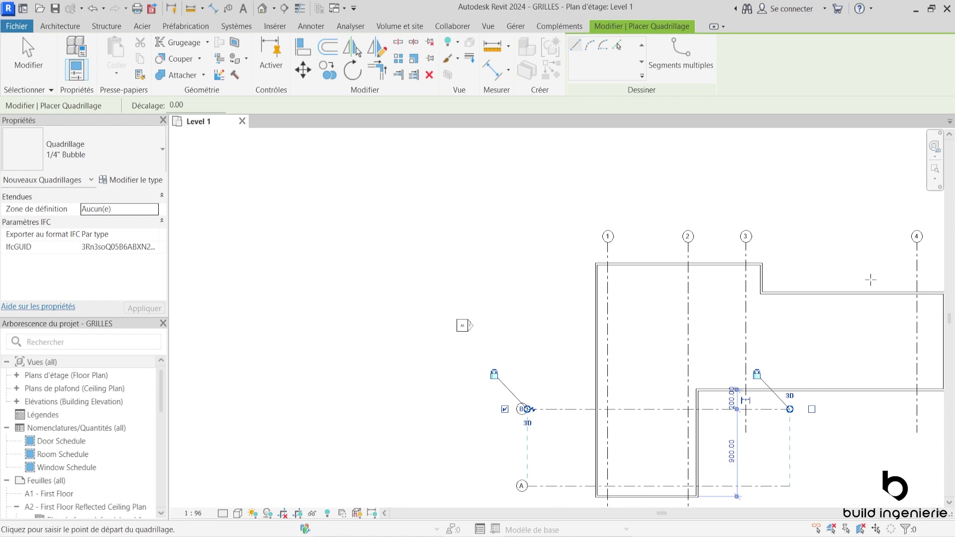
middle_click_drag(877, 333, 768, 286)
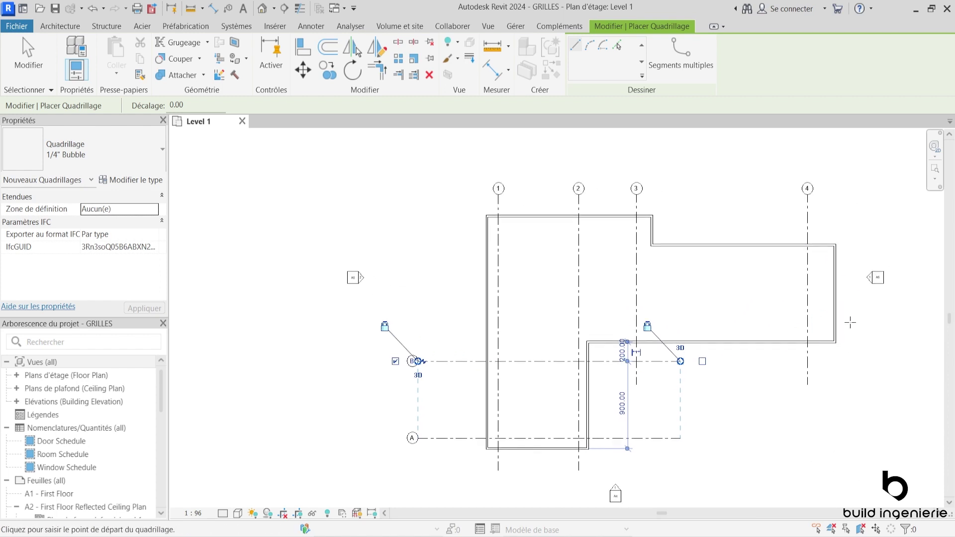
left_click(418, 323)
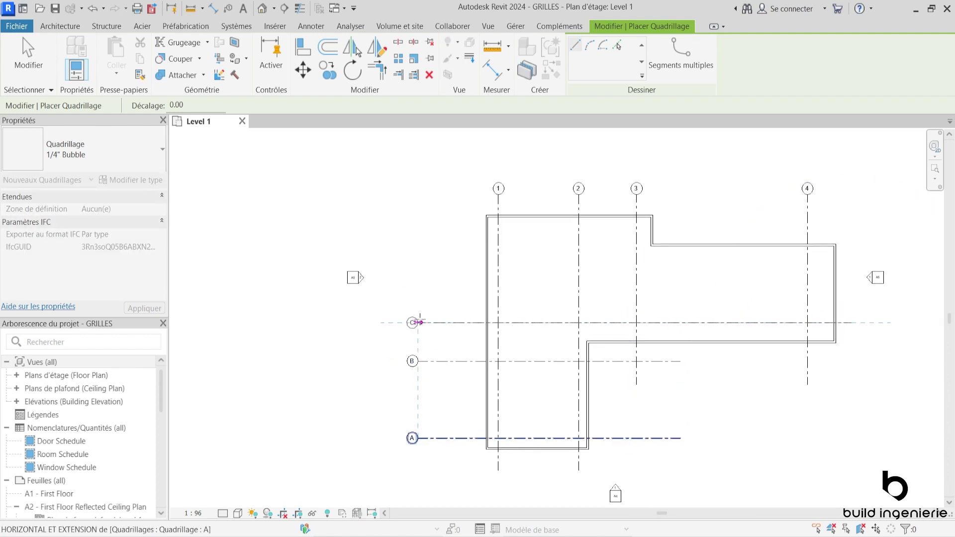
left_click(852, 322)
left_click(779, 222)
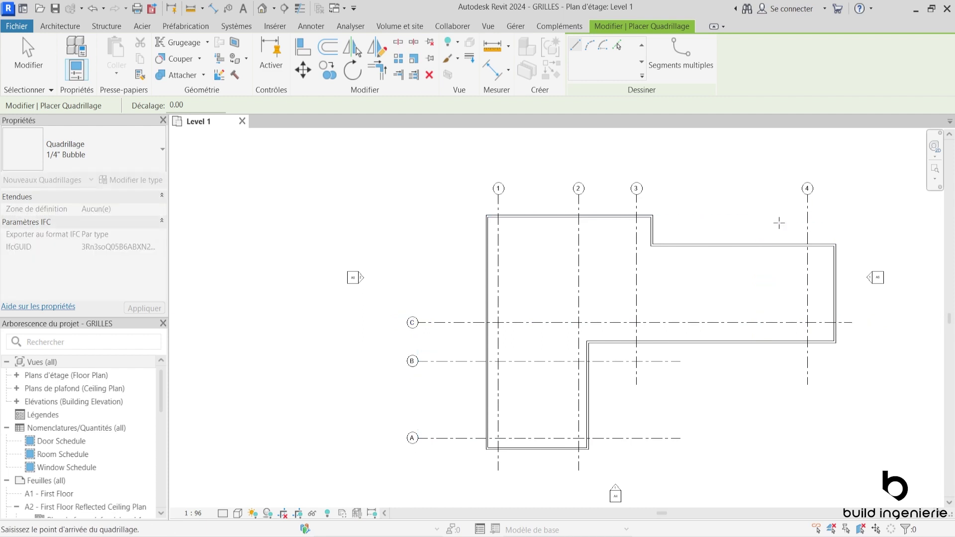
left_click(418, 223)
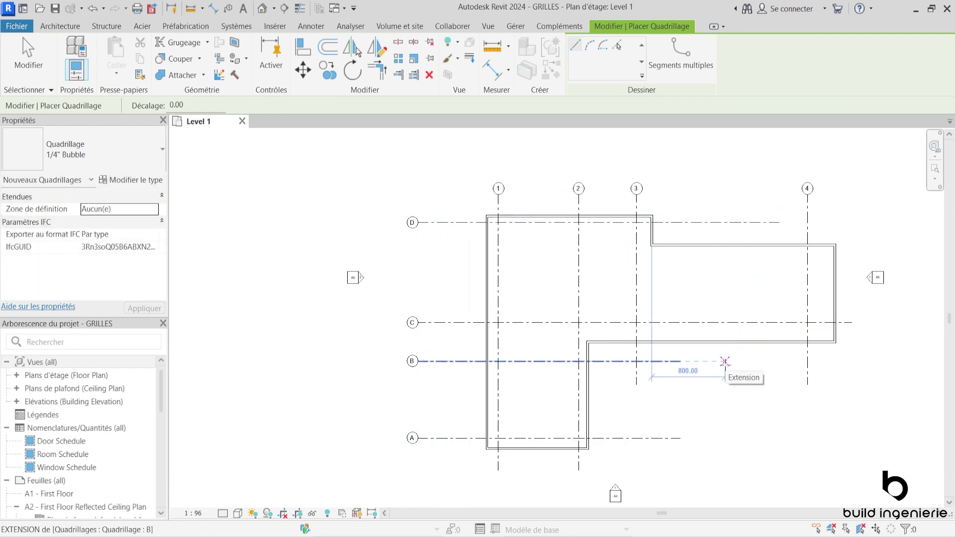
key("Escape")
scroll(733, 371, "down", 2)
scroll(723, 345, "up", 1)
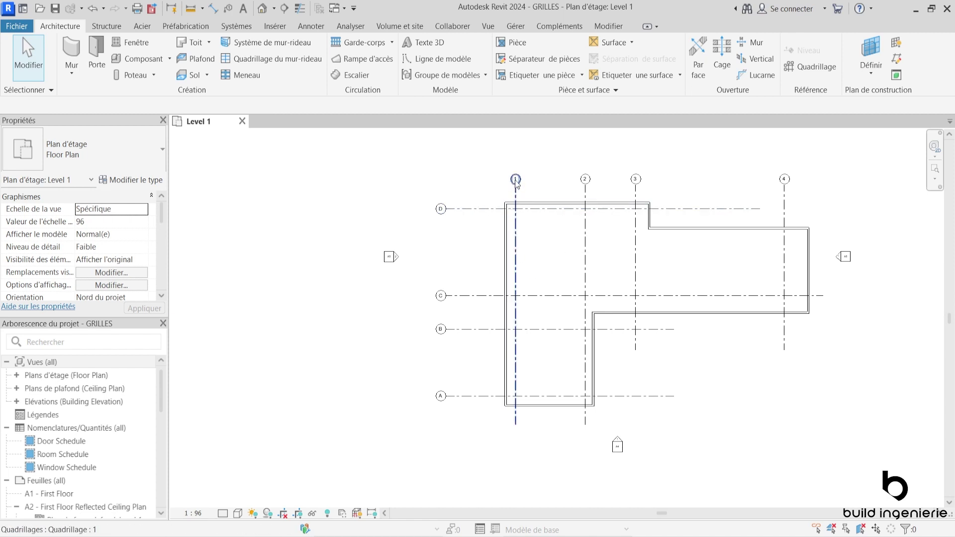
scroll(516, 181, "up", 2)
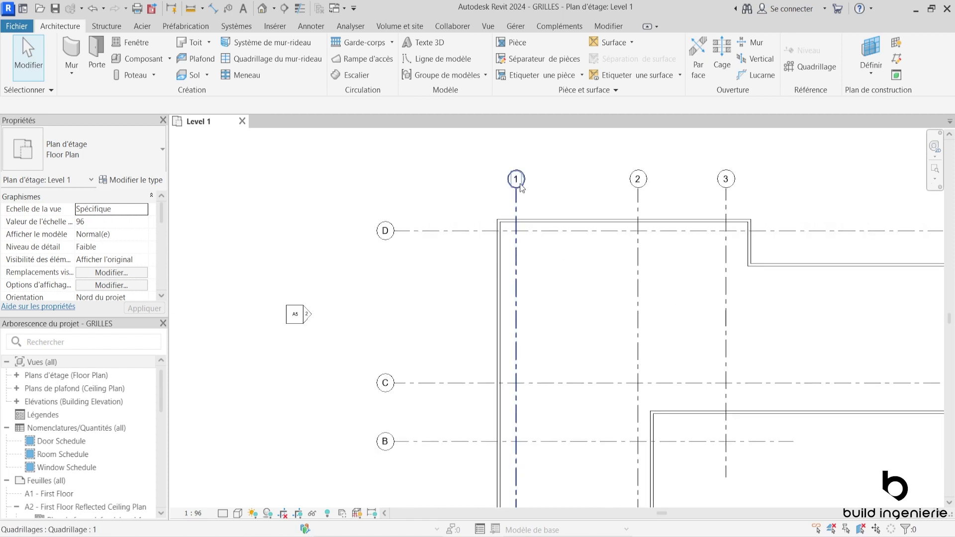
scroll(518, 180, "up", 2)
scroll(605, 185, "down", 1)
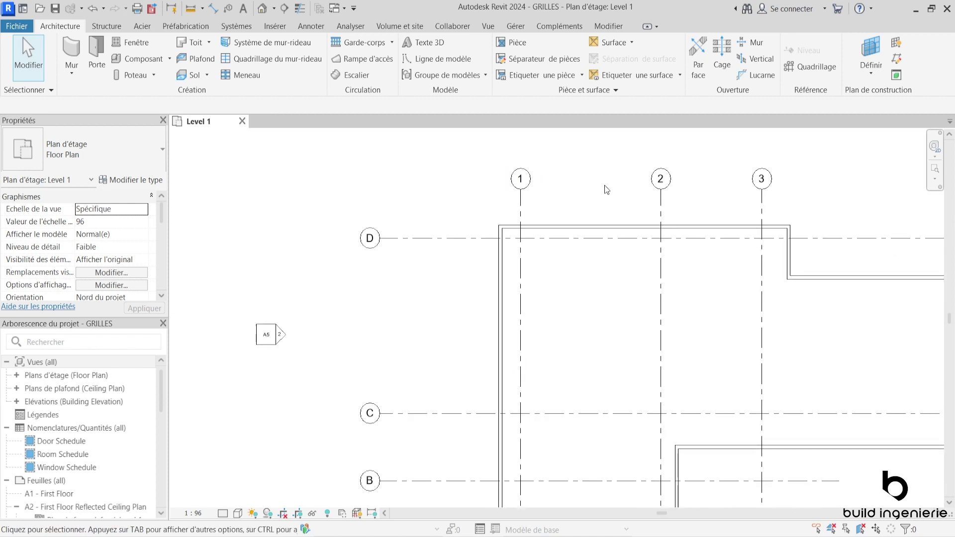
scroll(604, 185, "down", 1)
scroll(678, 196, "down", 2)
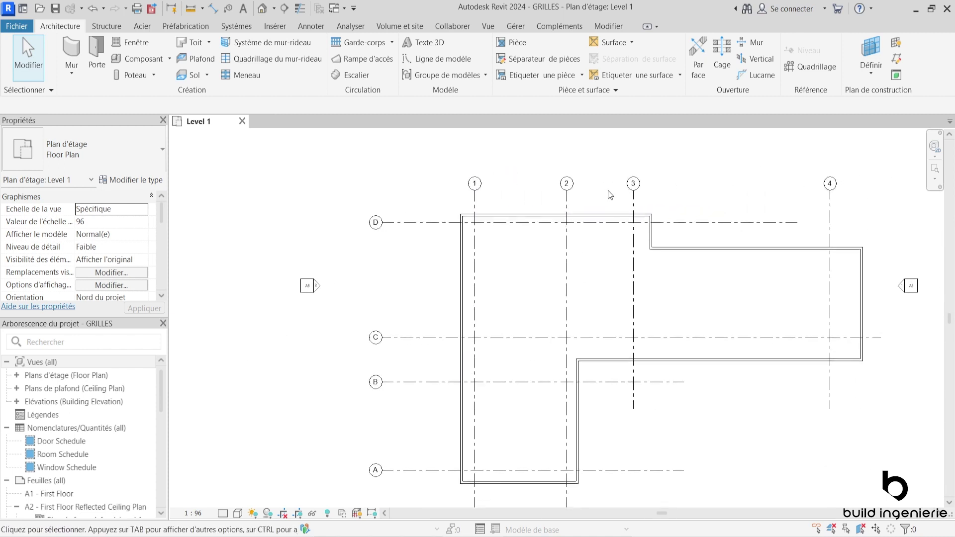
scroll(630, 186, "up", 1)
left_click(635, 187)
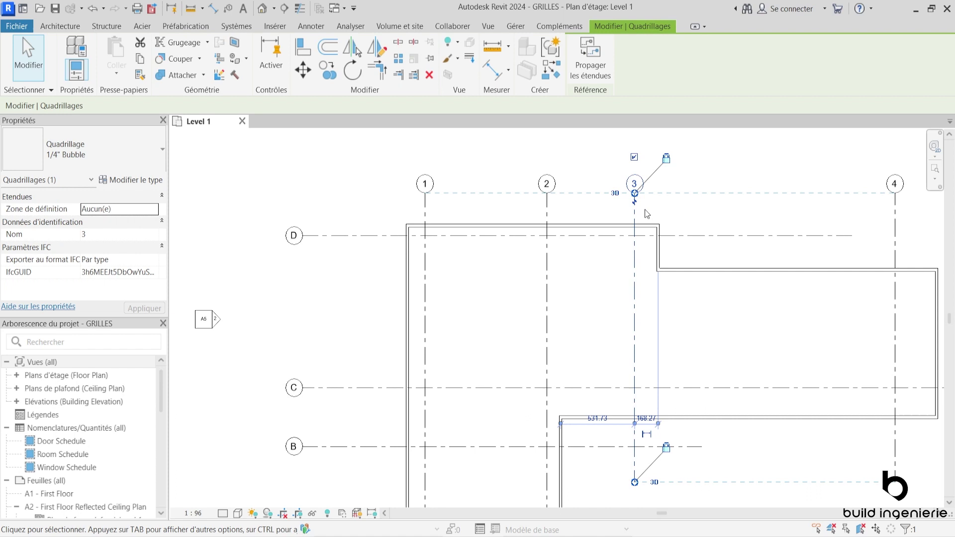
left_click(635, 186)
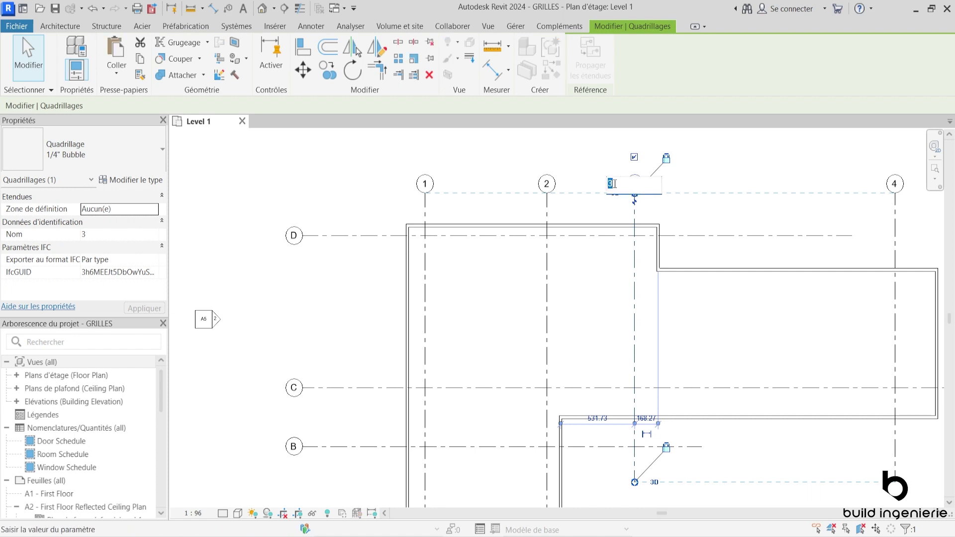
key("Return")
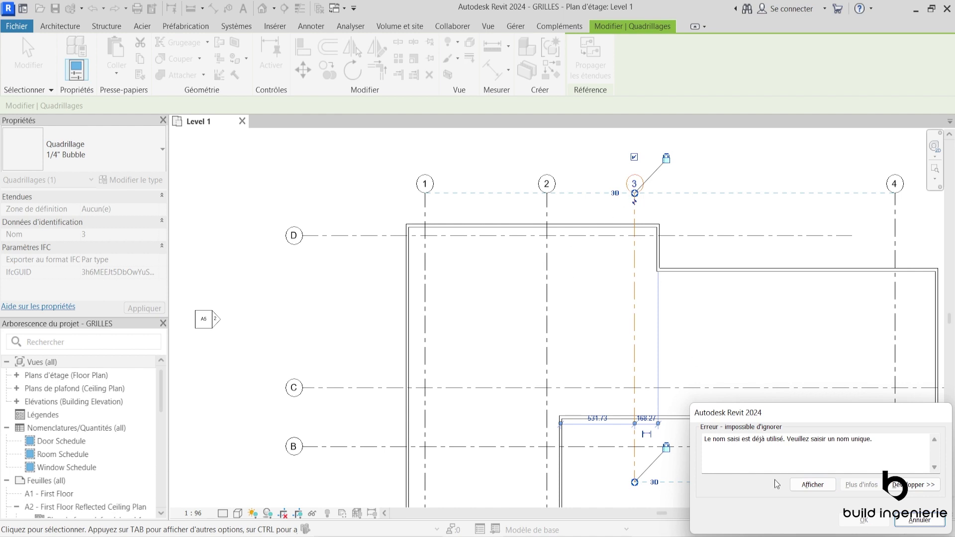
scroll(623, 246, "down", 2)
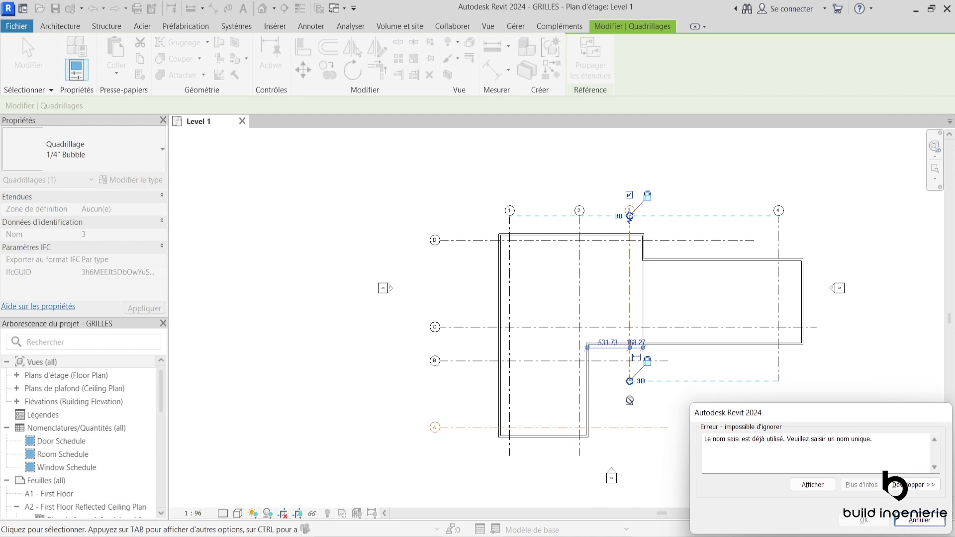
left_click(919, 520)
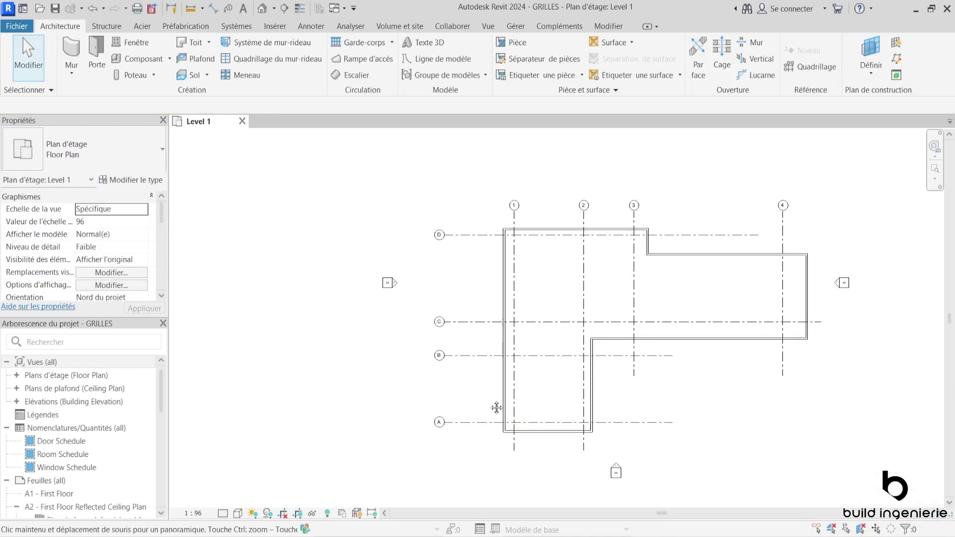
middle_click_drag(495, 405, 509, 393)
Select grid A, match its right end to grid B, and align the left bubbles of grids A–D
left_click(468, 417)
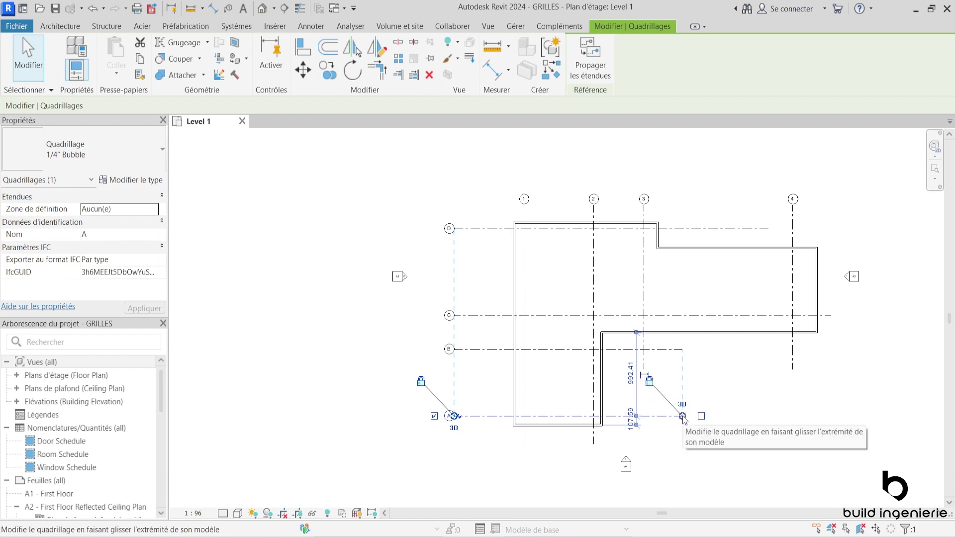
mouse_move(682, 416)
left_mouse_down()
mouse_move(727, 416)
mouse_move(683, 416)
left_mouse_up()
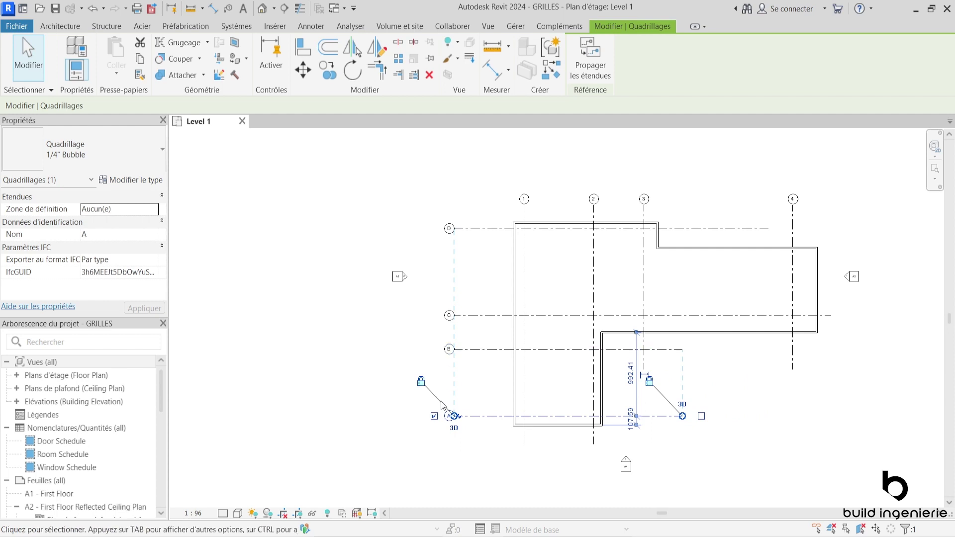
scroll(455, 416, "up", 1)
middle_click_drag(455, 416, 491, 382)
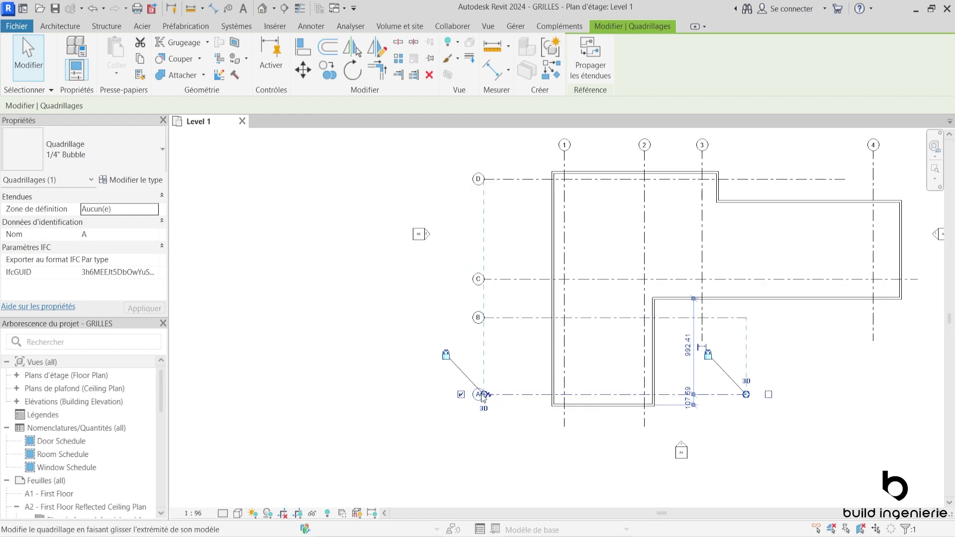
left_click_drag(482, 394, 490, 394)
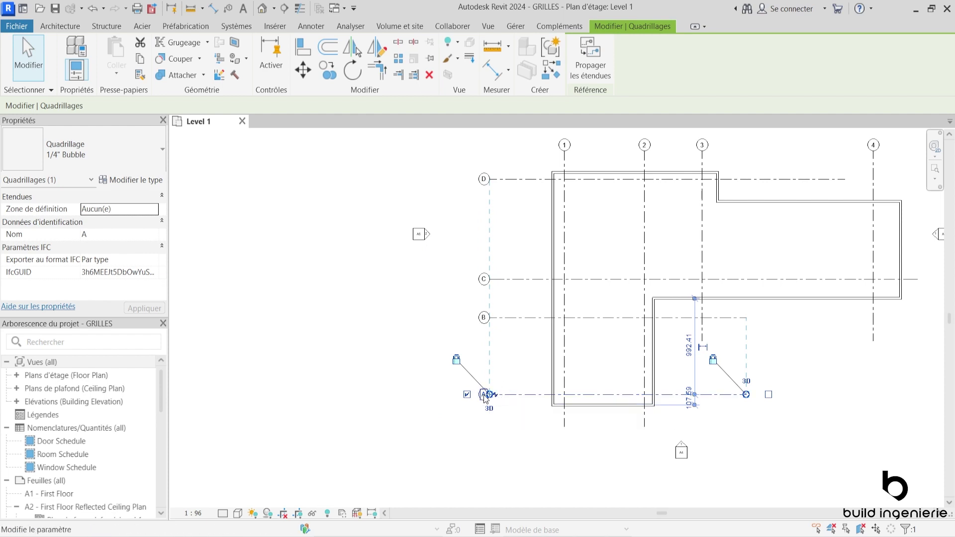
scroll(483, 395, "up", 2)
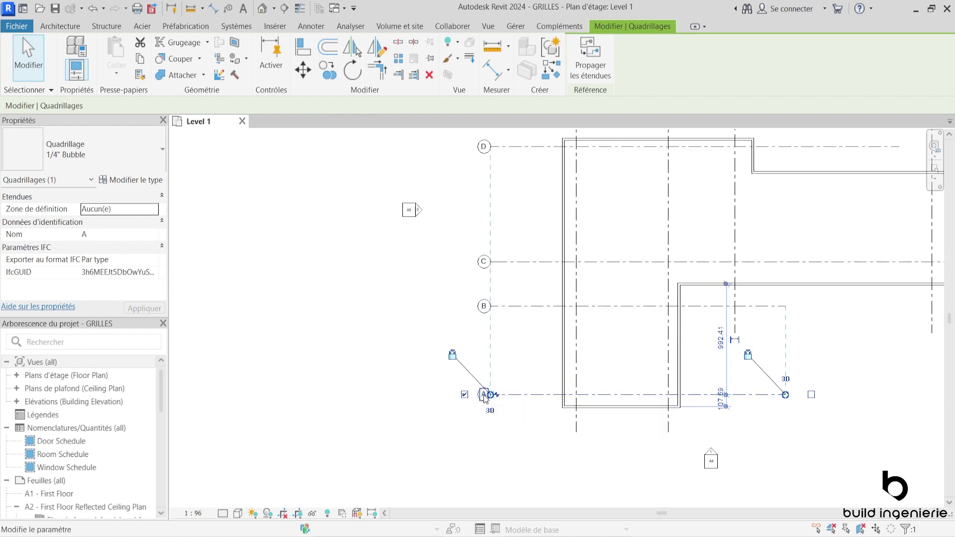
scroll(483, 395, "up", 2)
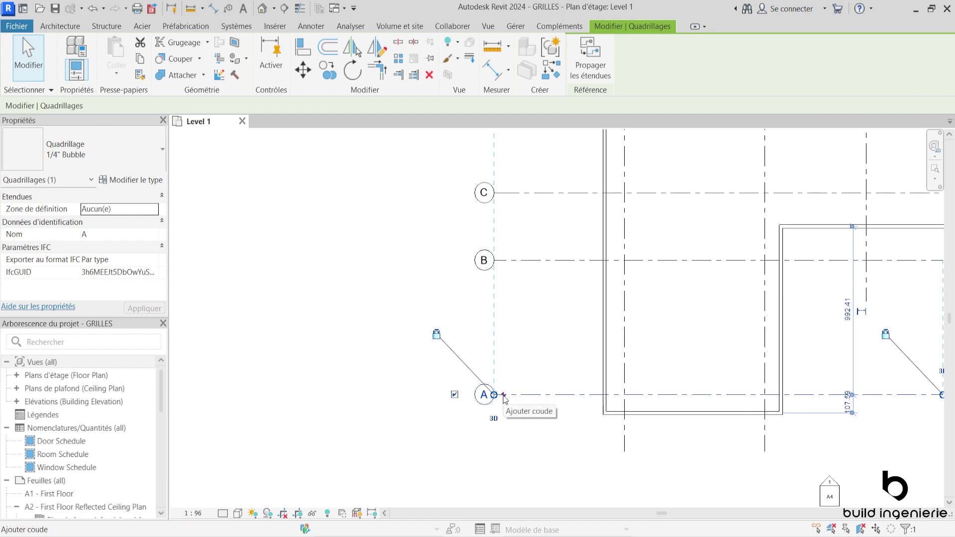
scroll(504, 395, "down", 2)
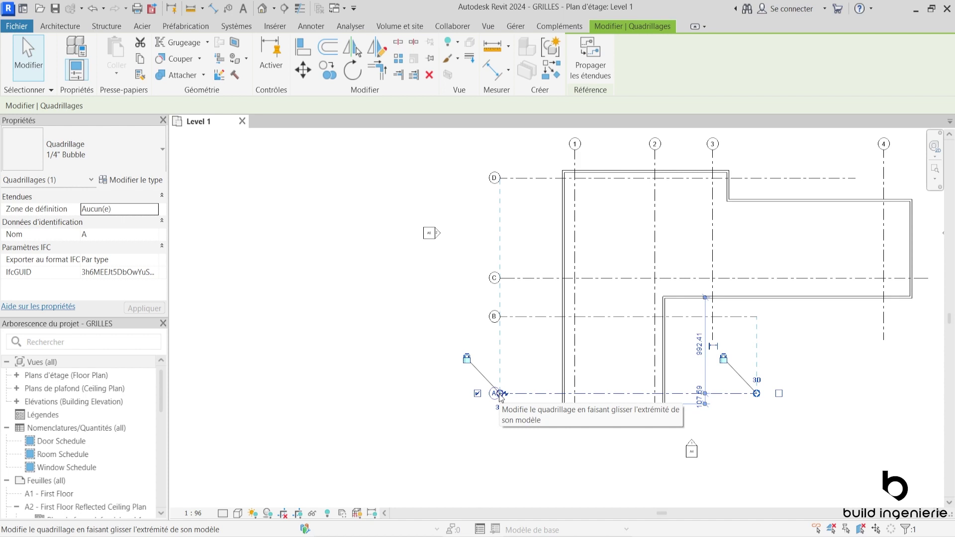
left_click_drag(500, 394, 501, 363)
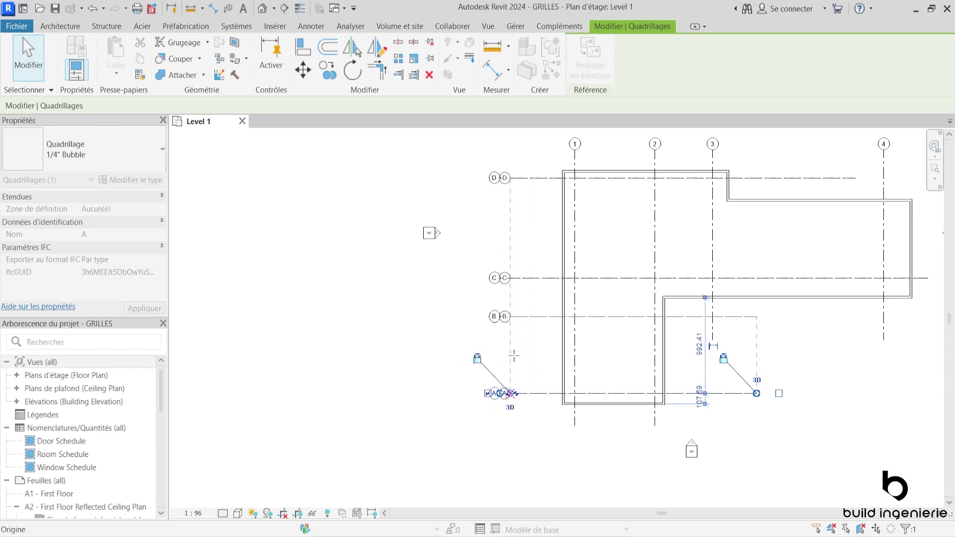
left_click_drag(501, 364, 514, 356)
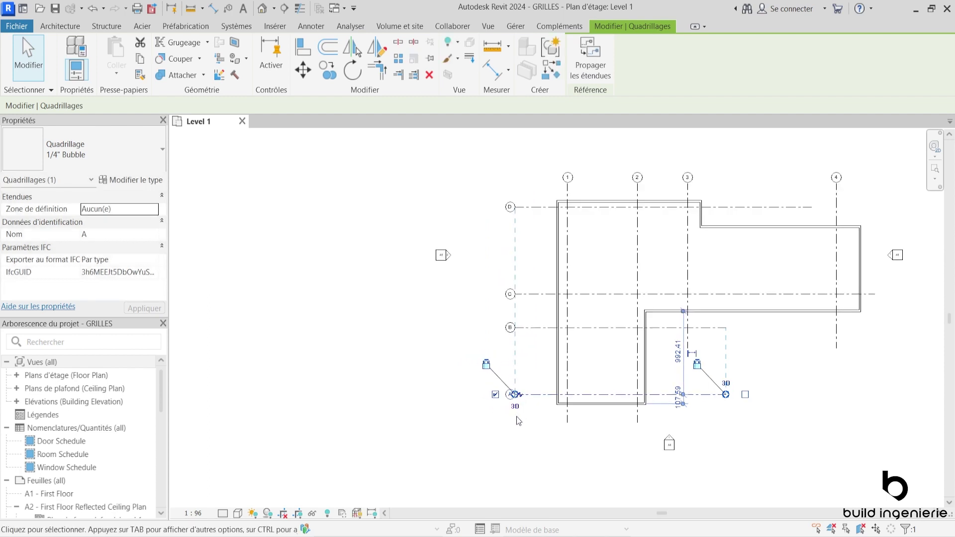
scroll(518, 398, "up", 1)
left_click(518, 397)
scroll(520, 394, "up", 1)
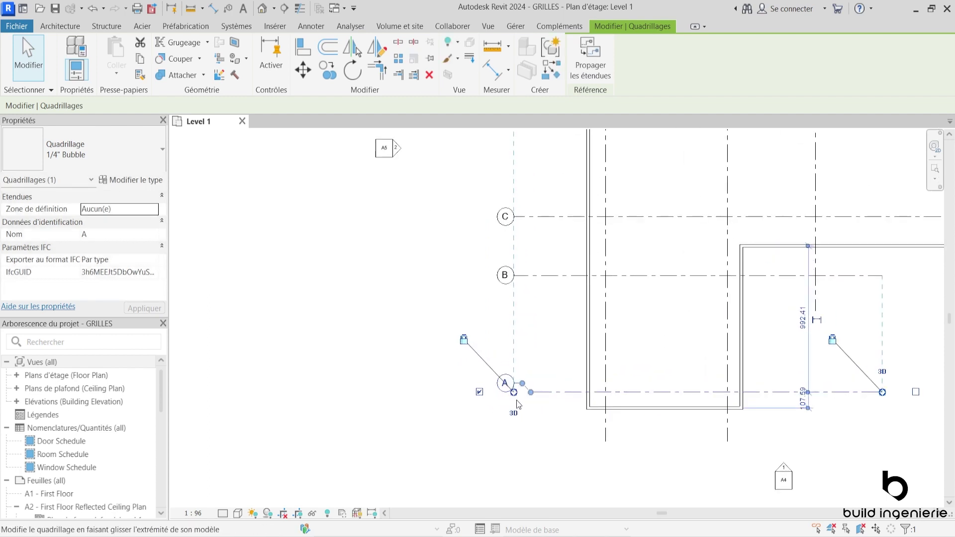
scroll(522, 387, "up", 1)
left_click_drag(521, 387, 520, 374)
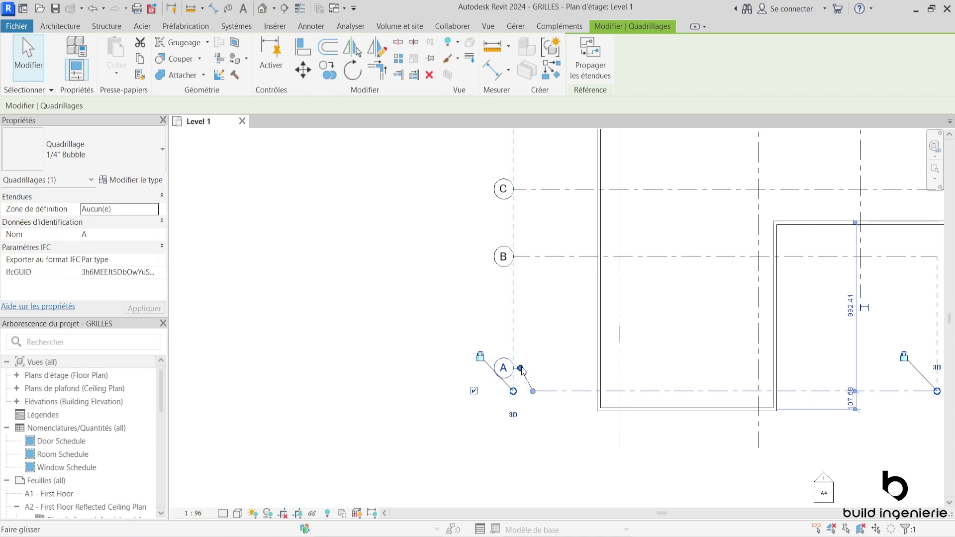
left_click_drag(521, 370, 520, 392)
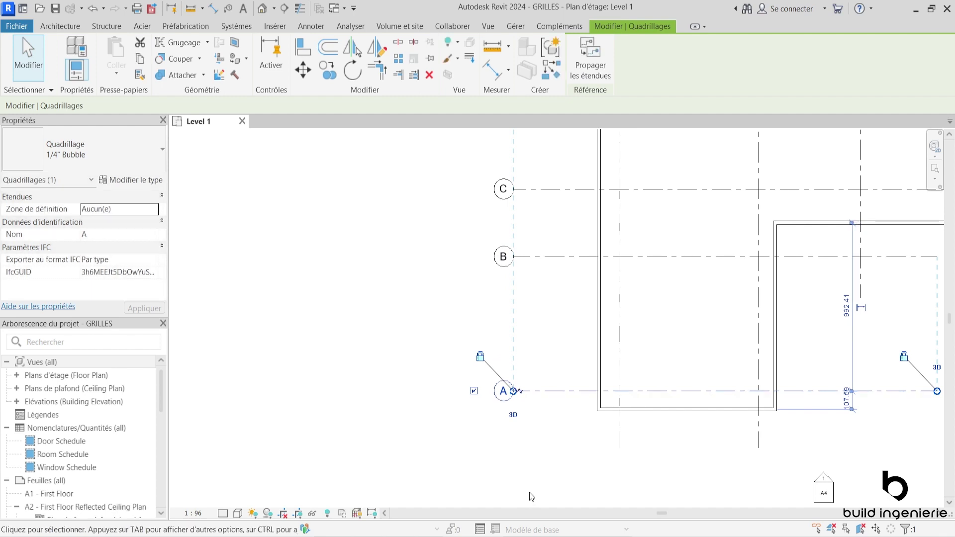
scroll(502, 398, "down", 2)
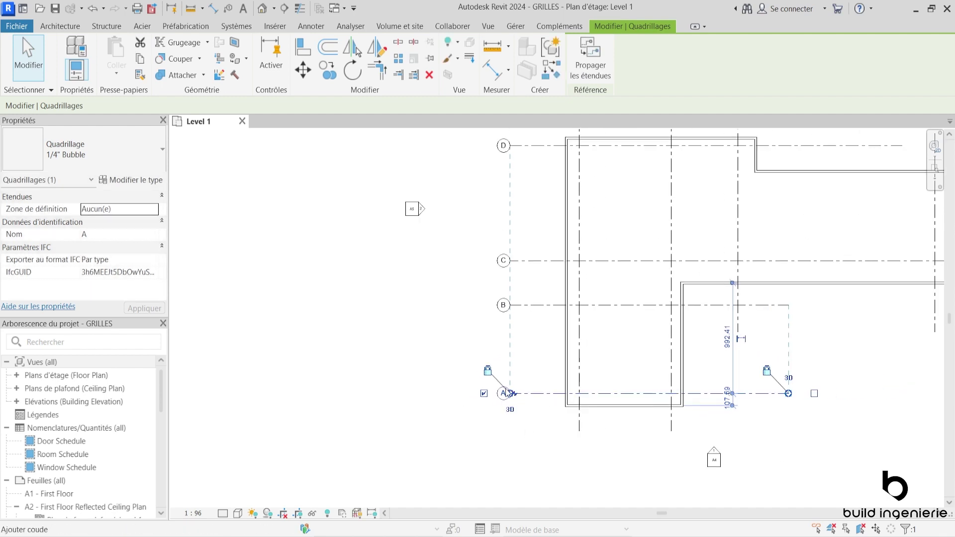
scroll(529, 419, "down", 1)
scroll(529, 419, "down", 1)
left_click(453, 372)
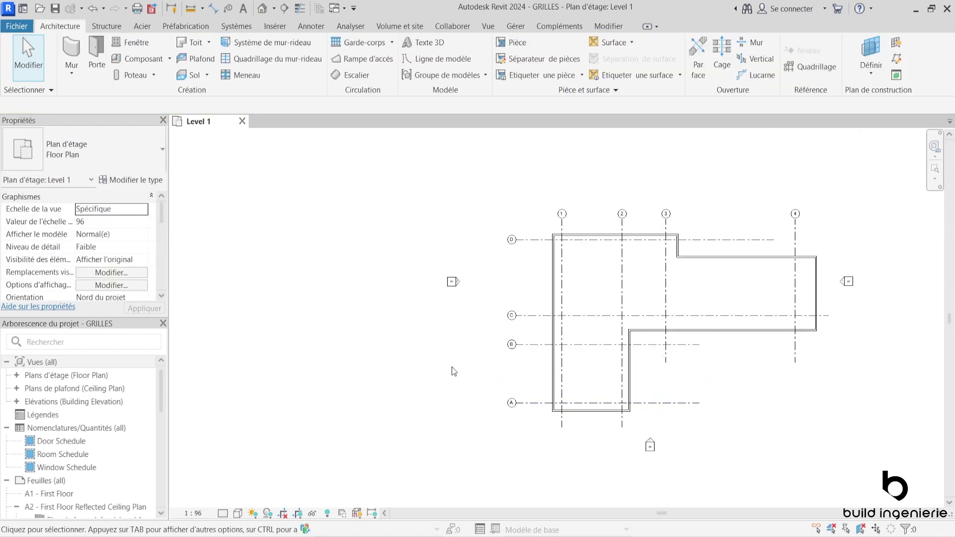
left_click(662, 275)
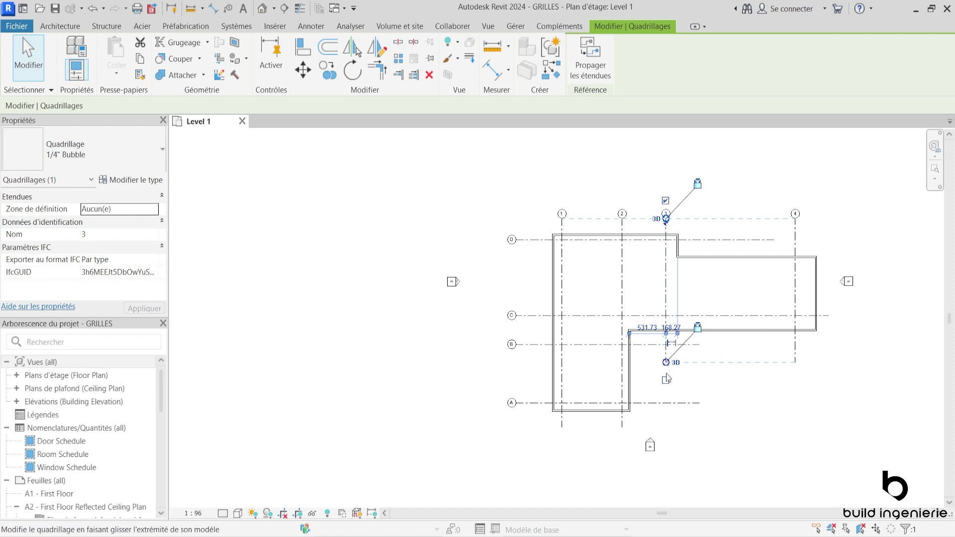
scroll(665, 378, "up", 1)
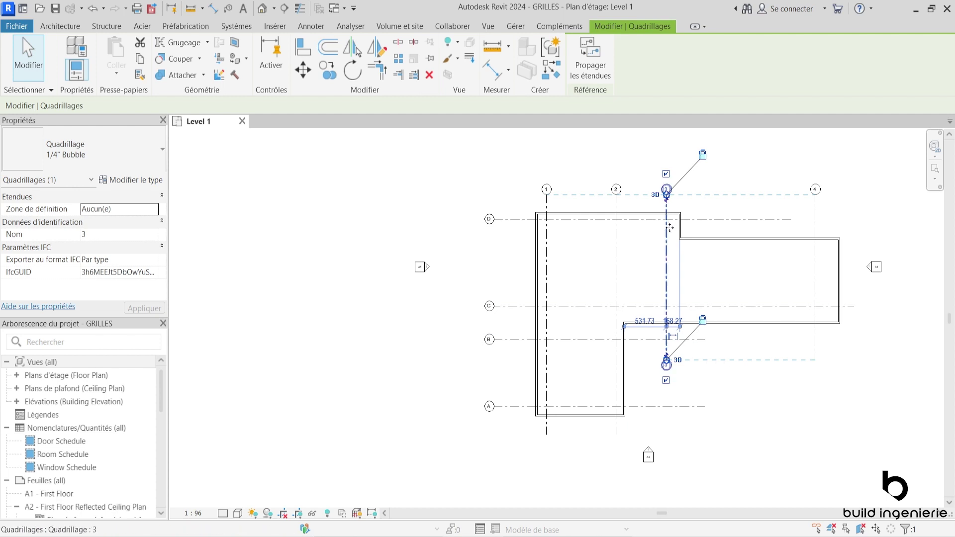
left_click(667, 174)
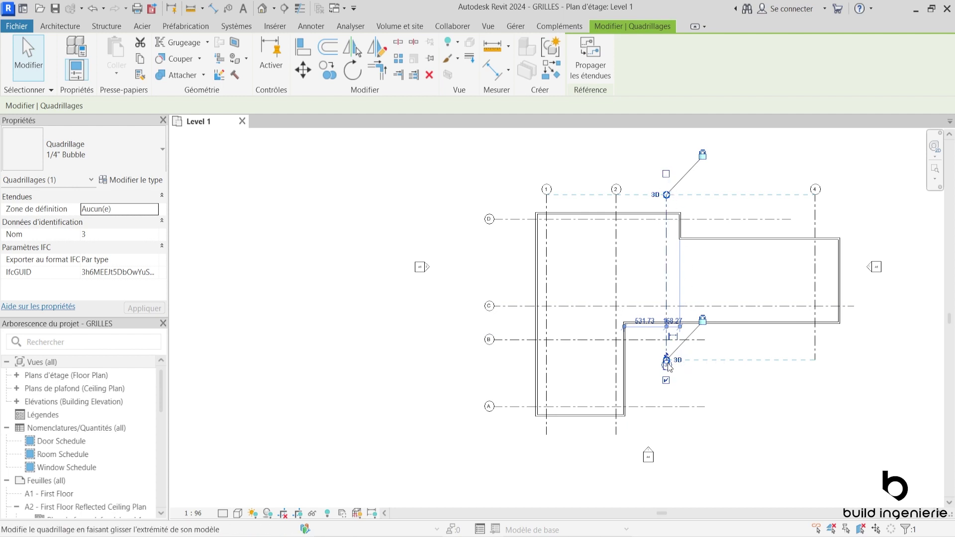
left_click(666, 380)
left_click(746, 179)
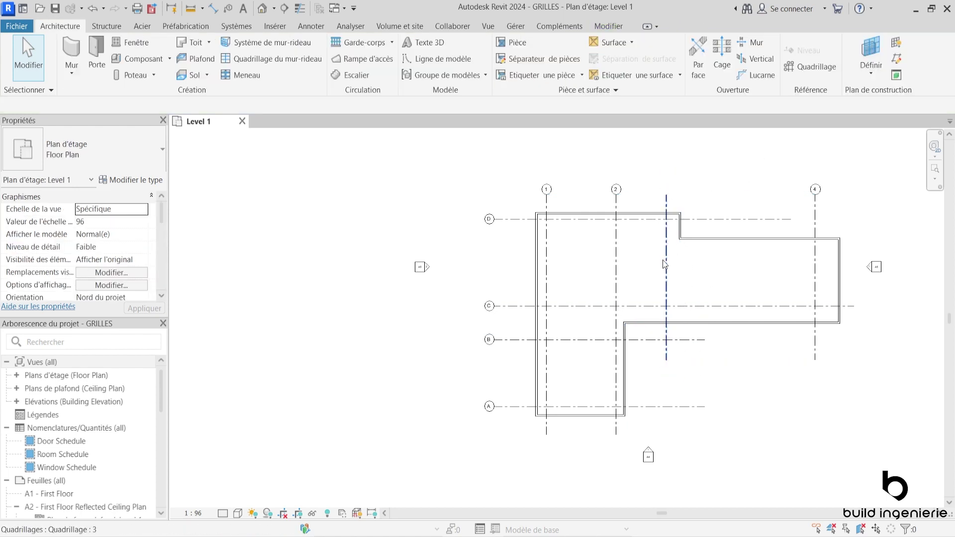
left_click(667, 204)
left_click(666, 174)
left_click(705, 184)
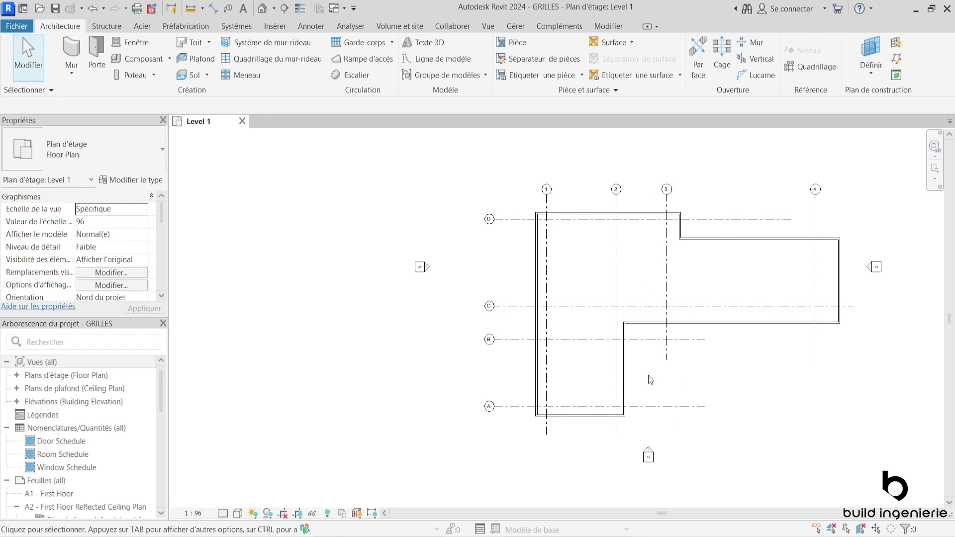
Expand Floor Plans and Elevations in the Project Browser to list East, North, South and West
scroll(649, 377, "down", 1)
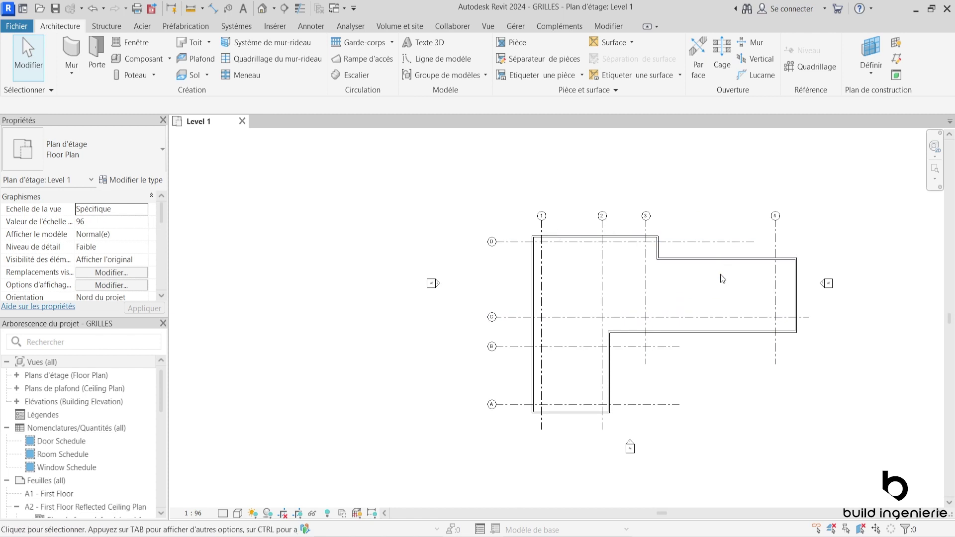
scroll(631, 263, "down", 2)
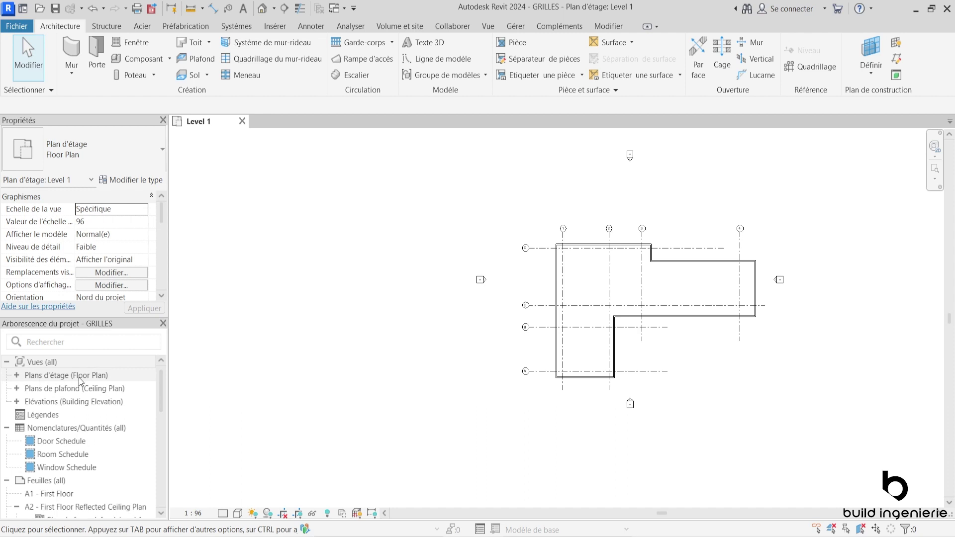
double_click(18, 377)
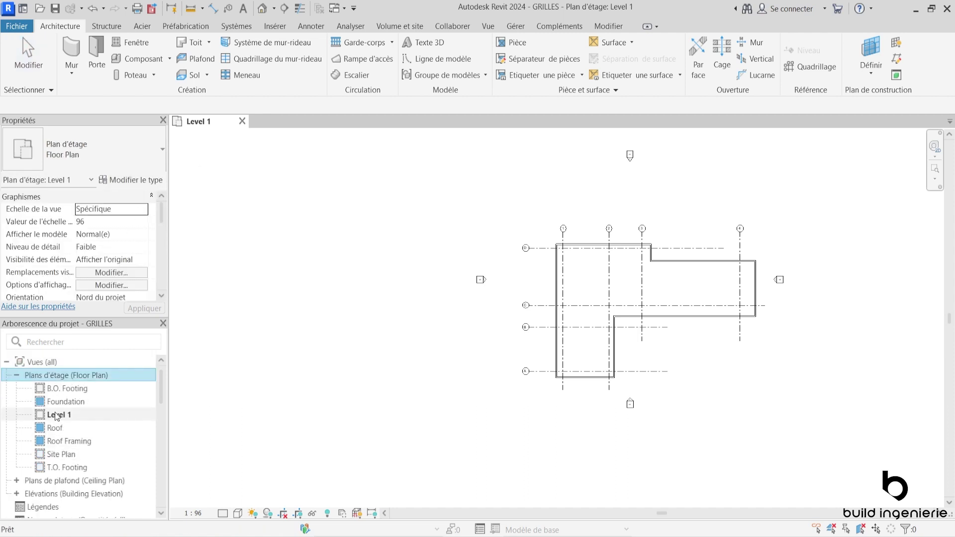
scroll(69, 417, "down", 2)
scroll(69, 417, "down", 3)
scroll(69, 417, "up", 2)
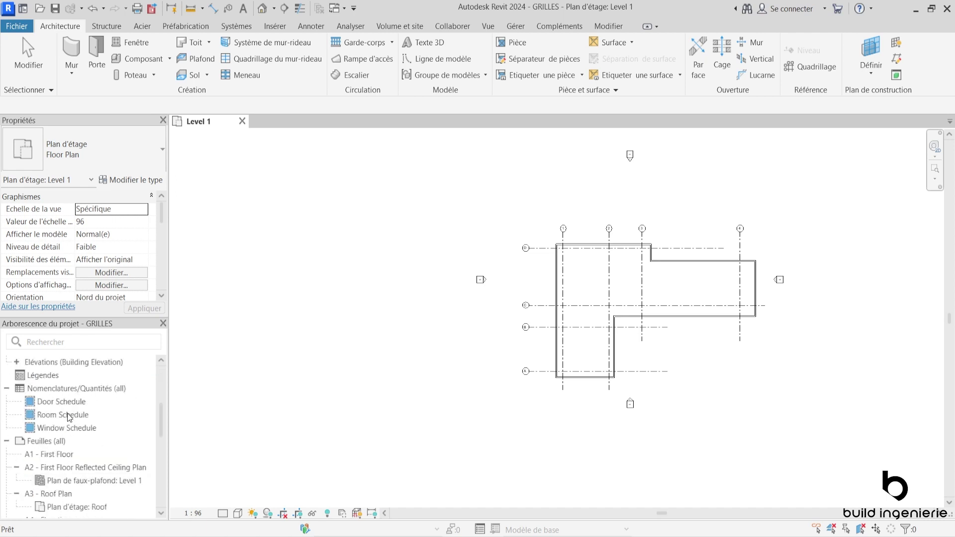
scroll(69, 417, "up", 1)
scroll(69, 417, "down", 1)
scroll(70, 417, "down", 2)
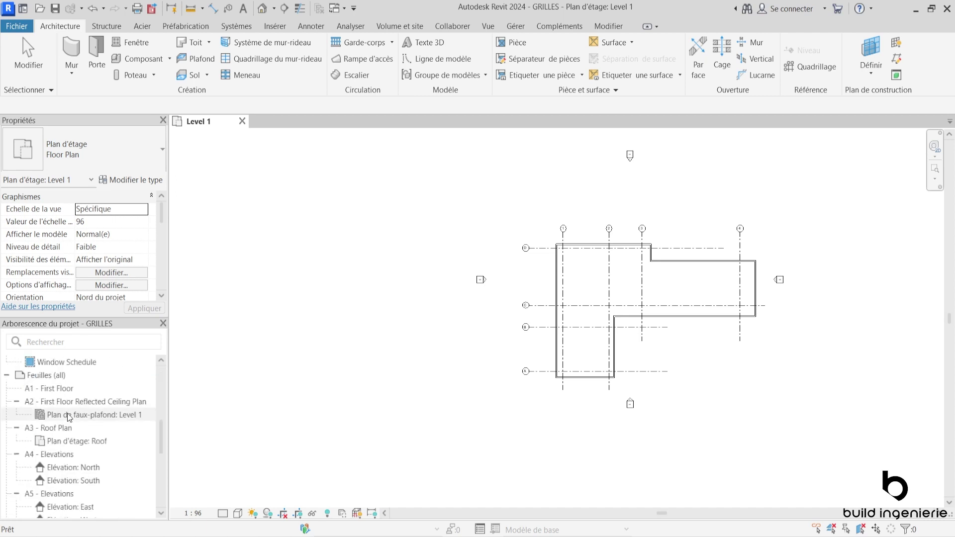
scroll(69, 417, "up", 2)
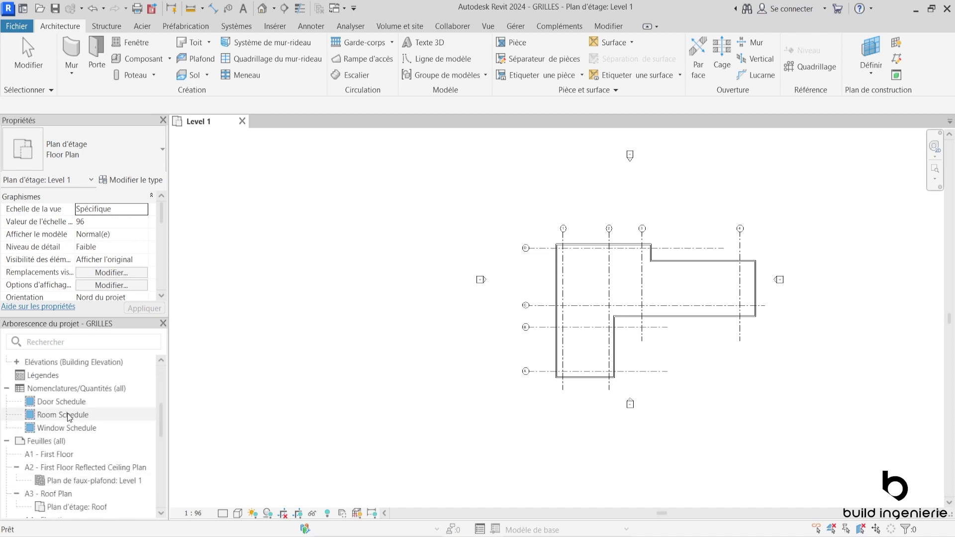
scroll(69, 417, "up", 2)
double_click(15, 429)
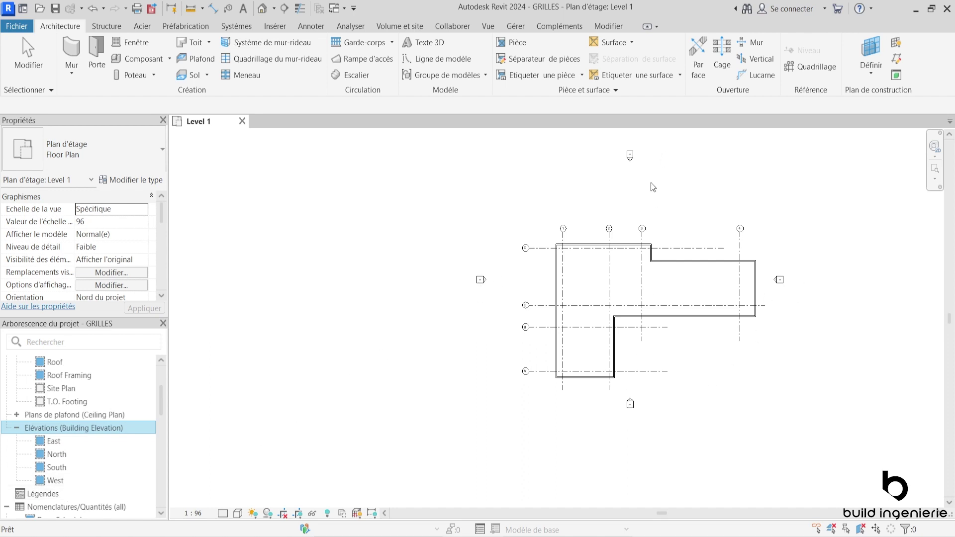
Open the North elevation, then select its marker on the Level 1 plan
double_click(68, 455)
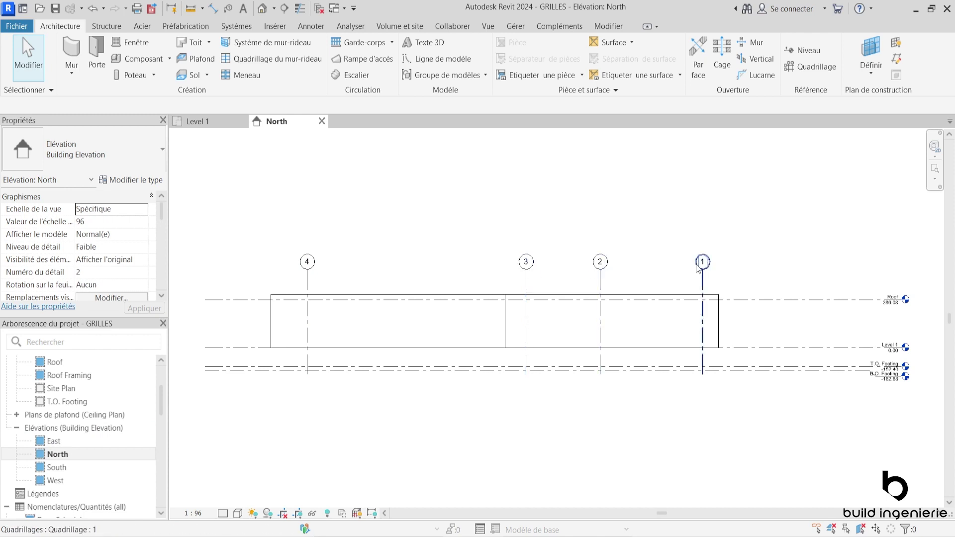
mouse_move(200, 121)
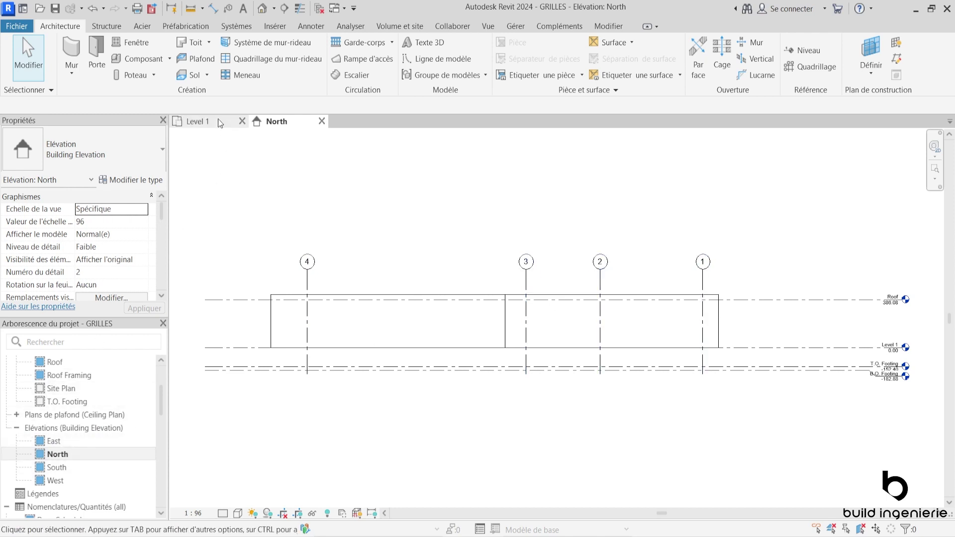
left_click(219, 123)
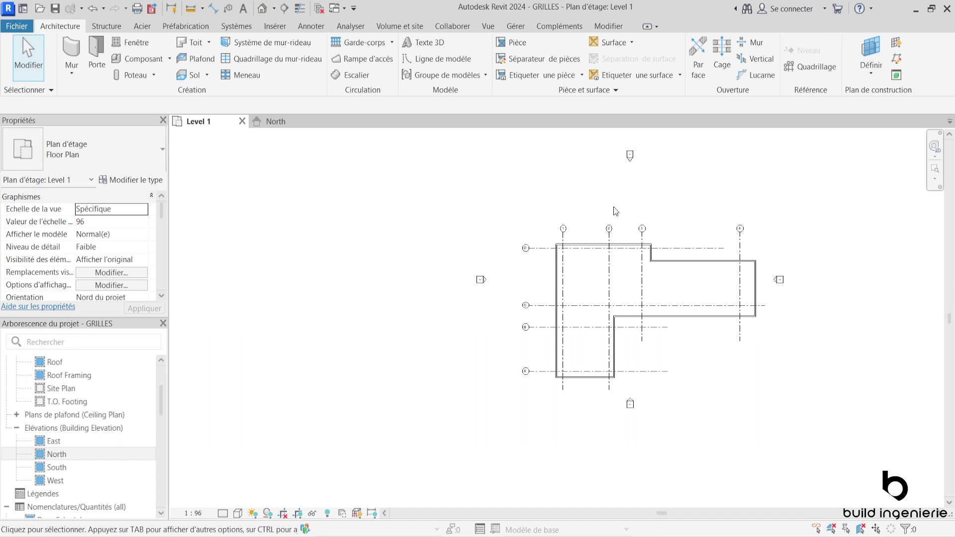
scroll(563, 224, "up", 1)
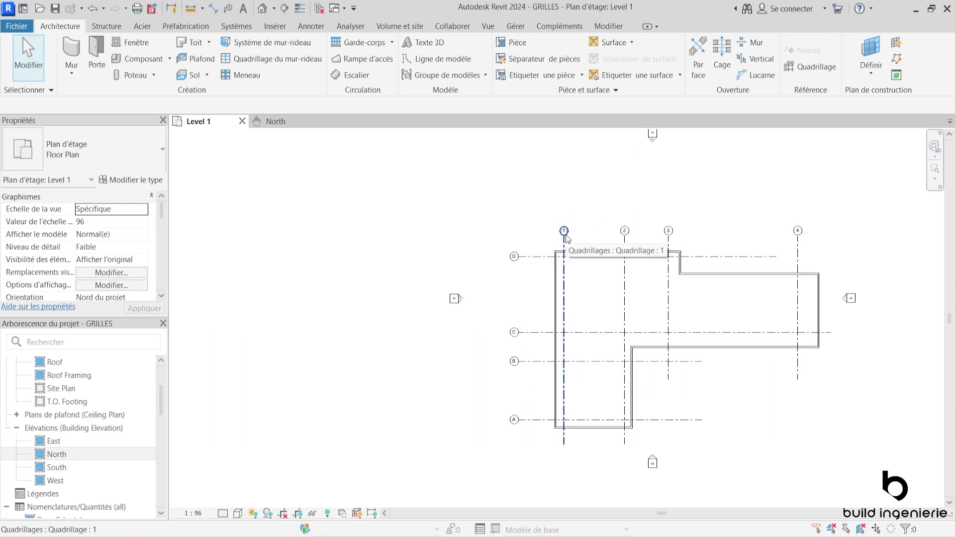
middle_click_drag(794, 245, 784, 280)
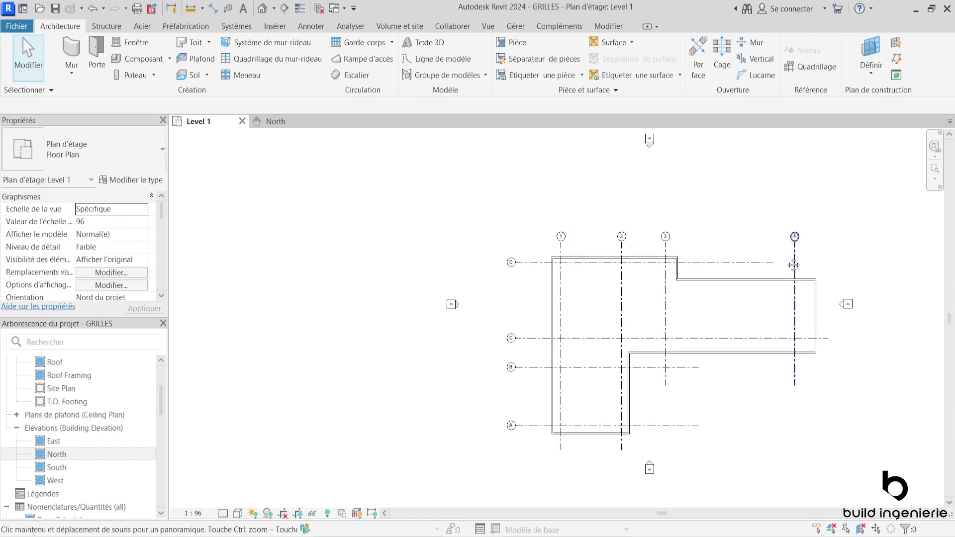
left_click(650, 174)
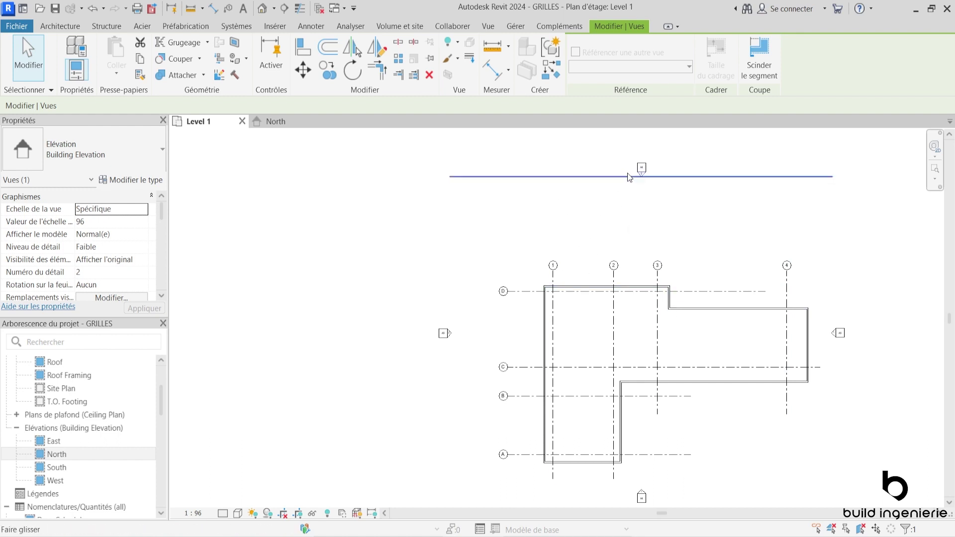
Open the South elevation showing grids 1–4
scroll(631, 178, "down", 3)
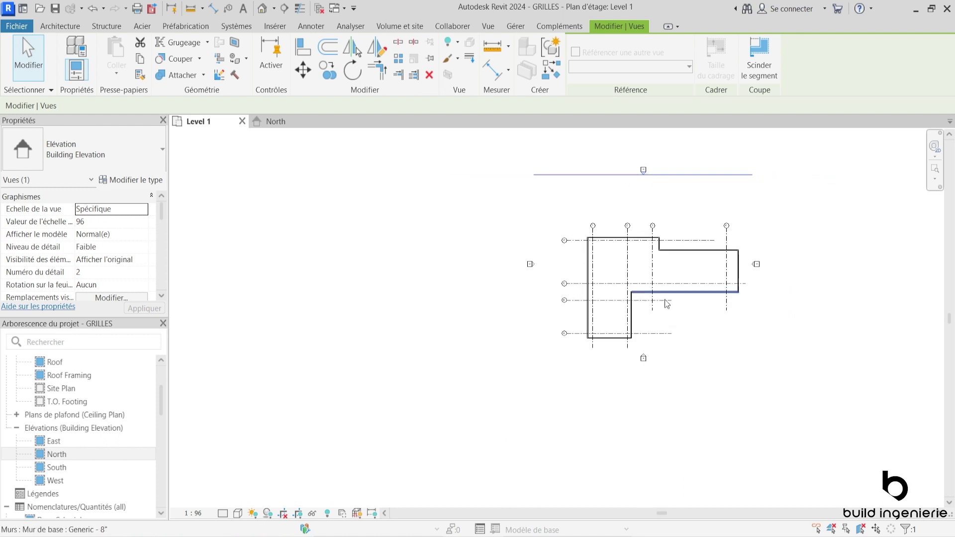
scroll(644, 350, "up", 2)
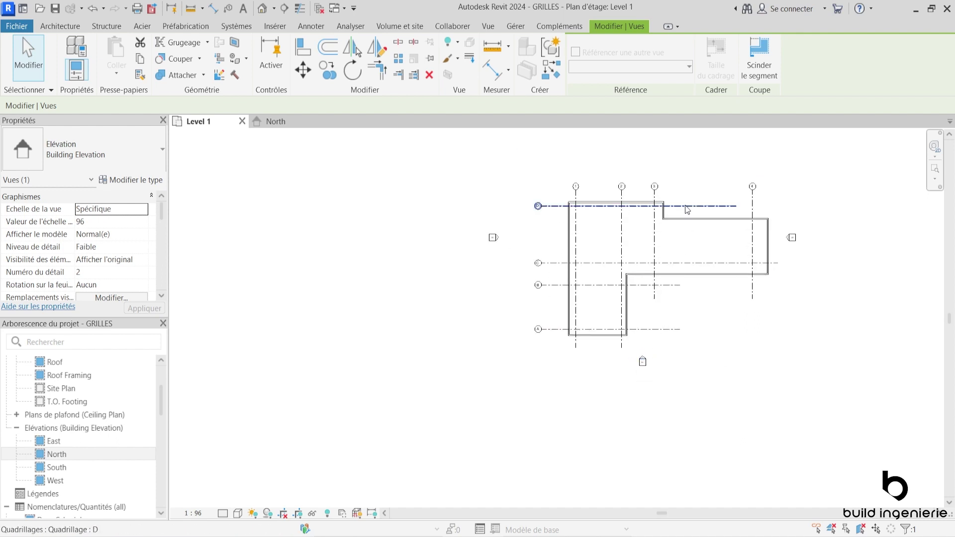
double_click(52, 469)
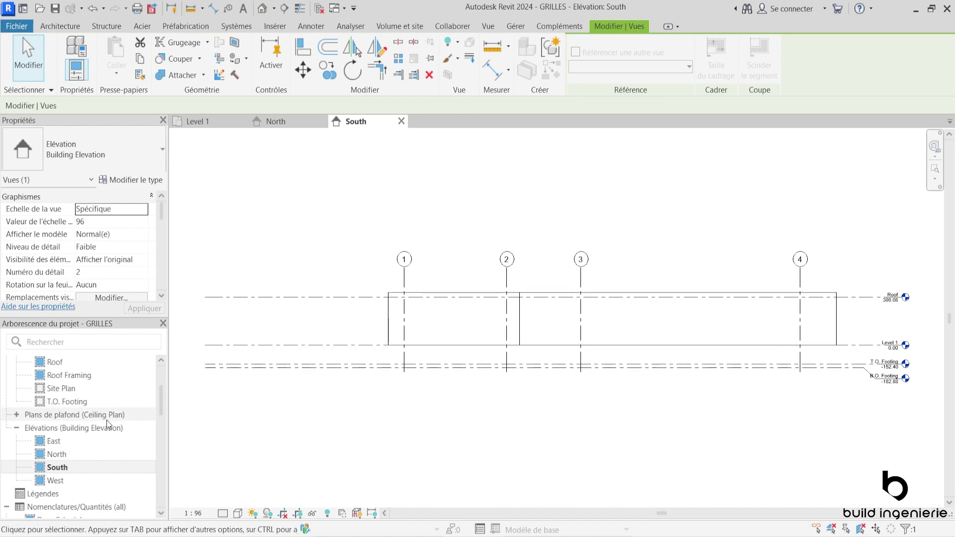
Open the East and West elevations, then switch back to the Level 1 plan
left_click(210, 122)
scroll(685, 237, "up", 1)
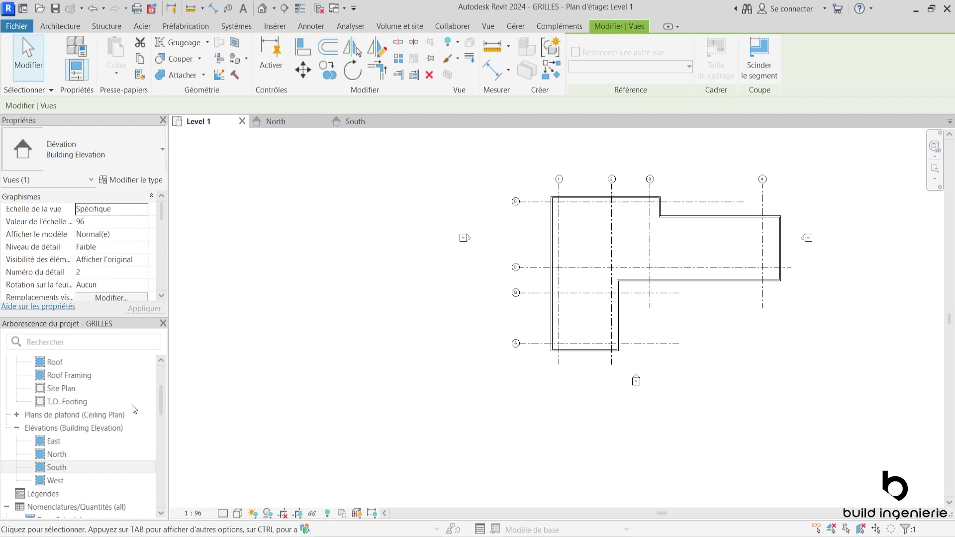
double_click(54, 441)
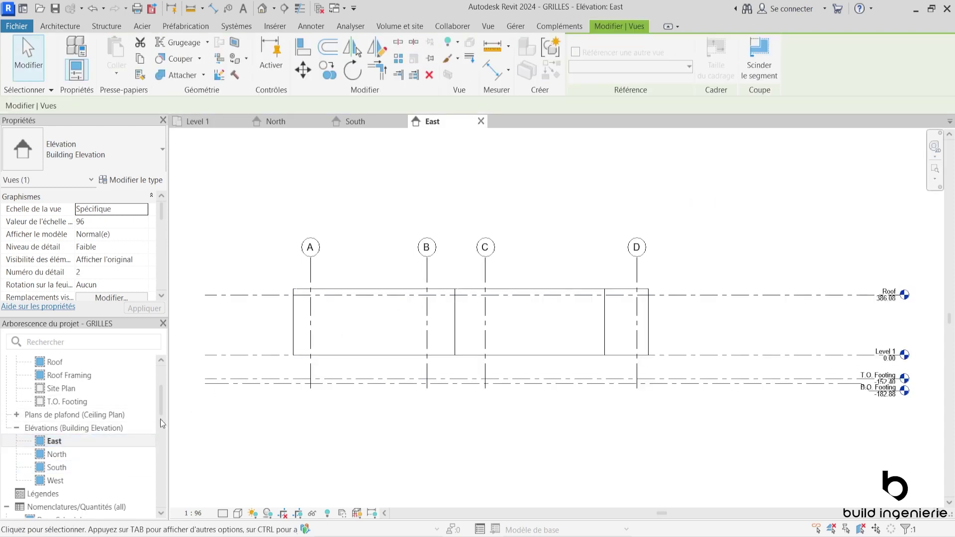
double_click(68, 480)
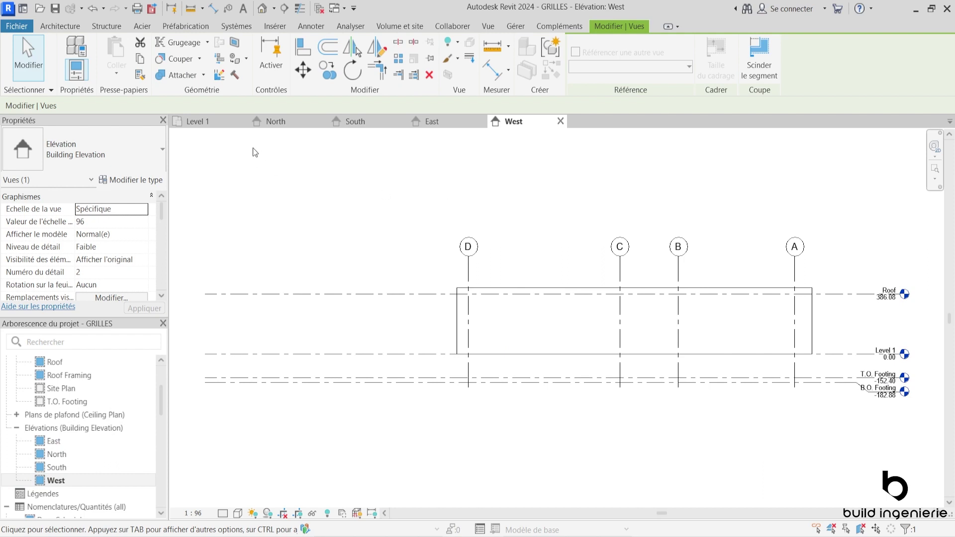
left_click(221, 123)
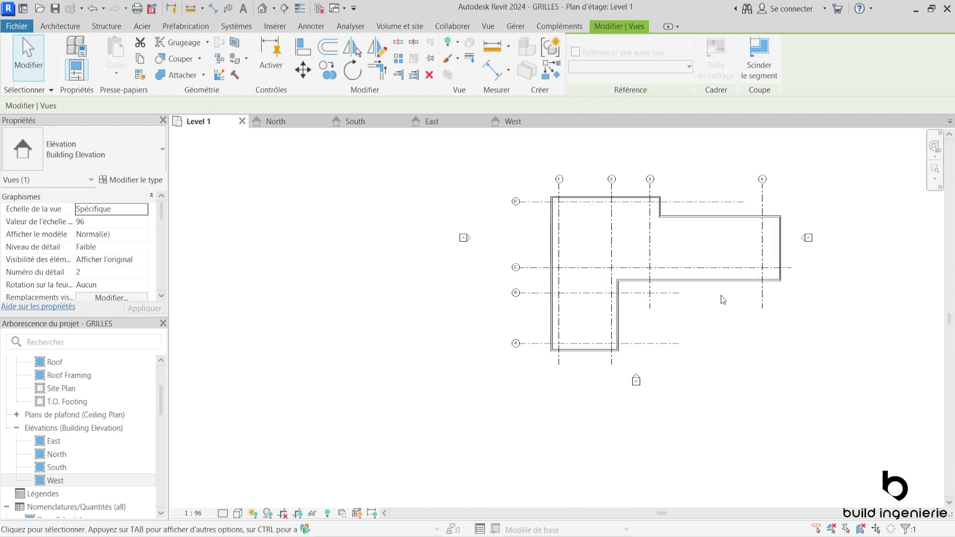
left_click(59, 31)
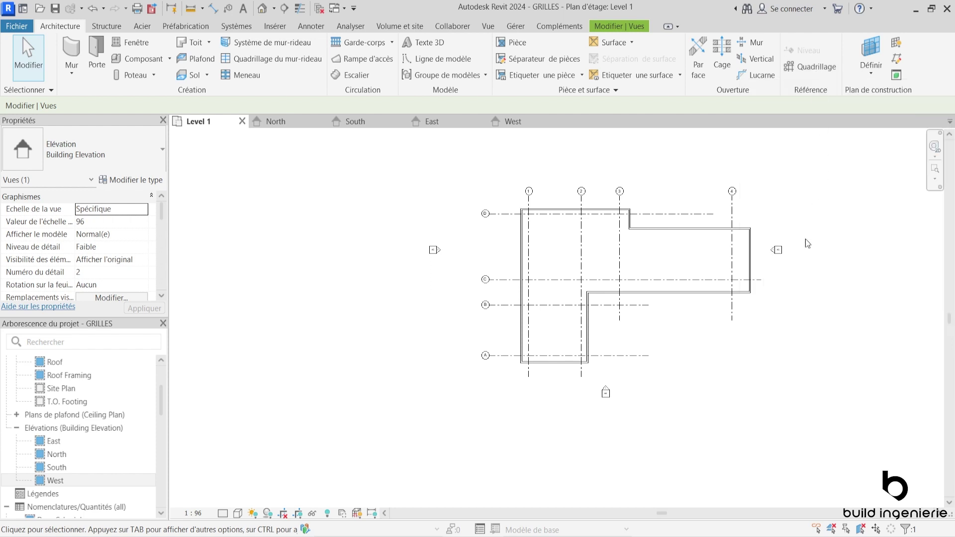
Draw angled grid E from a point below grid B up to grid 4's head line
key("g")
key("r")
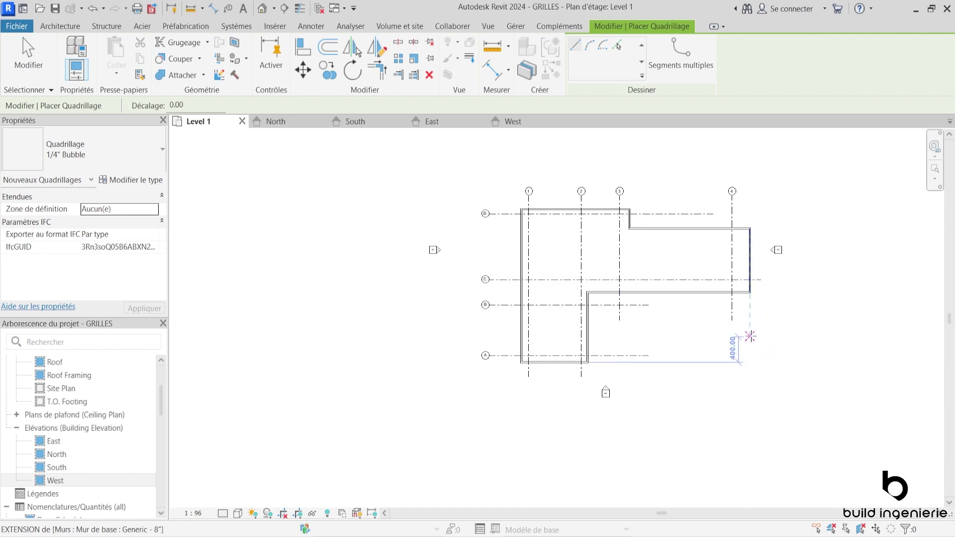
left_click(650, 337)
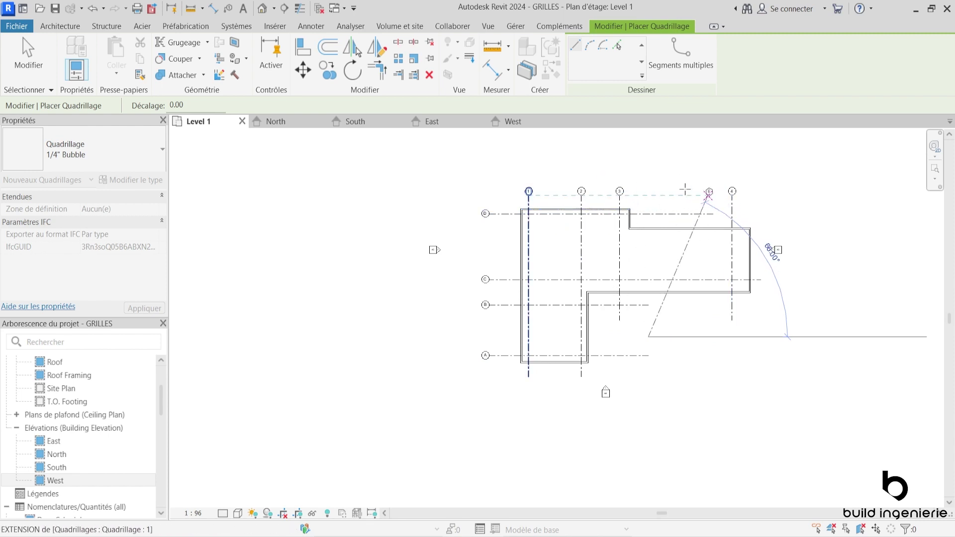
scroll(700, 195, "up", 1)
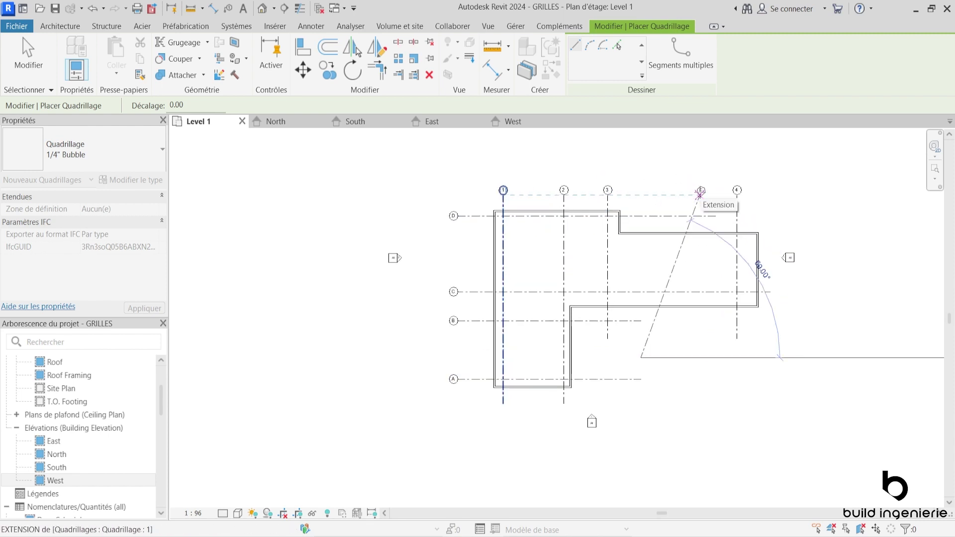
left_click(700, 195)
key("Escape")
key("Escape")
scroll(672, 291, "down", 1)
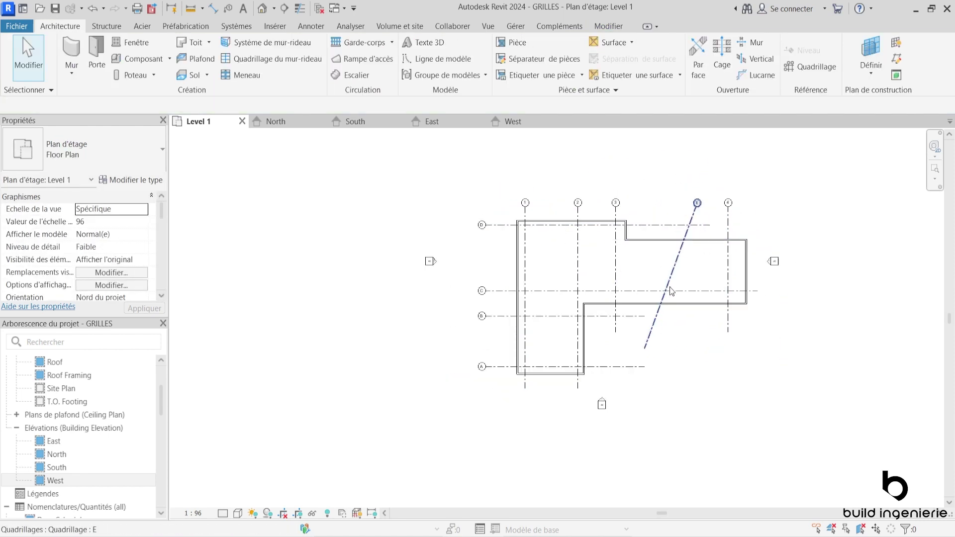
scroll(672, 292, "down", 1)
key("Escape")
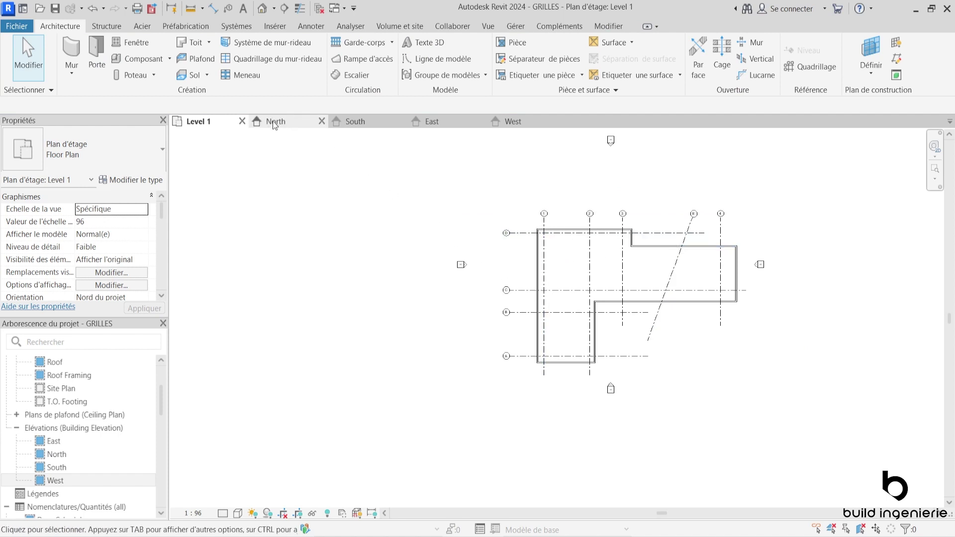
left_click(272, 121)
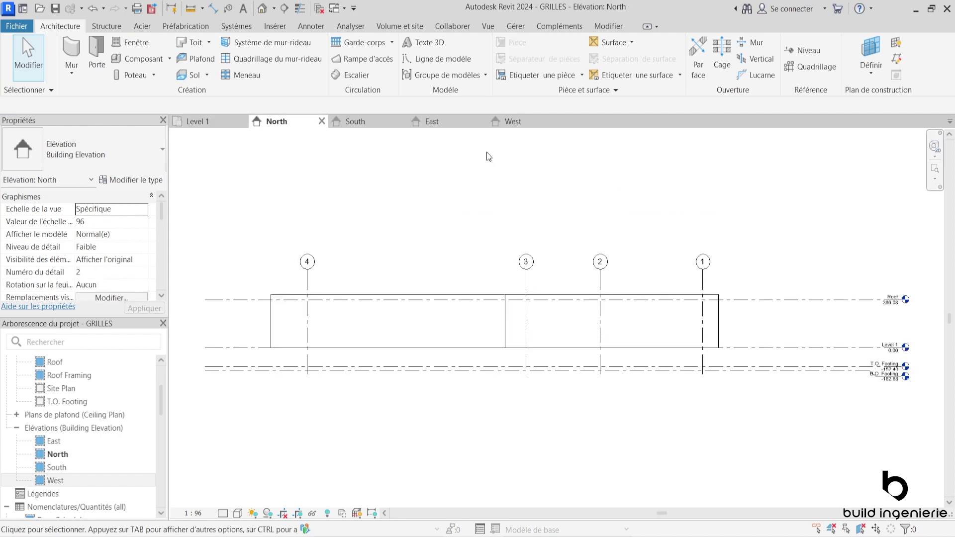
left_click(441, 122)
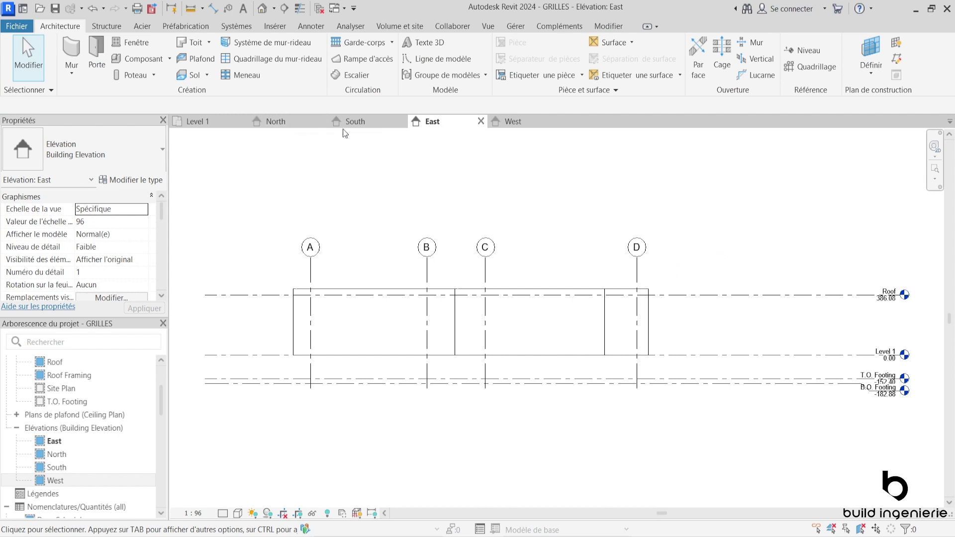
left_click(355, 123)
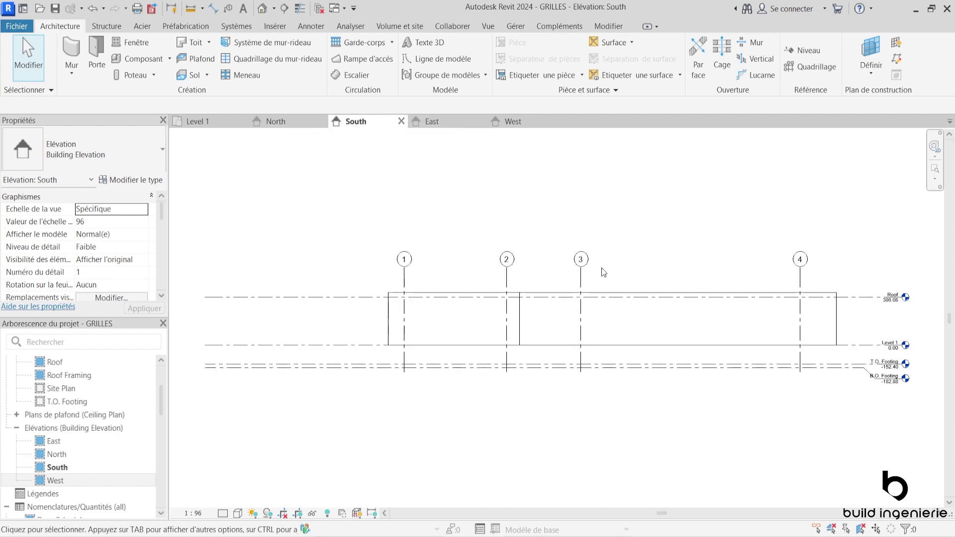
left_click(440, 121)
left_click(501, 124)
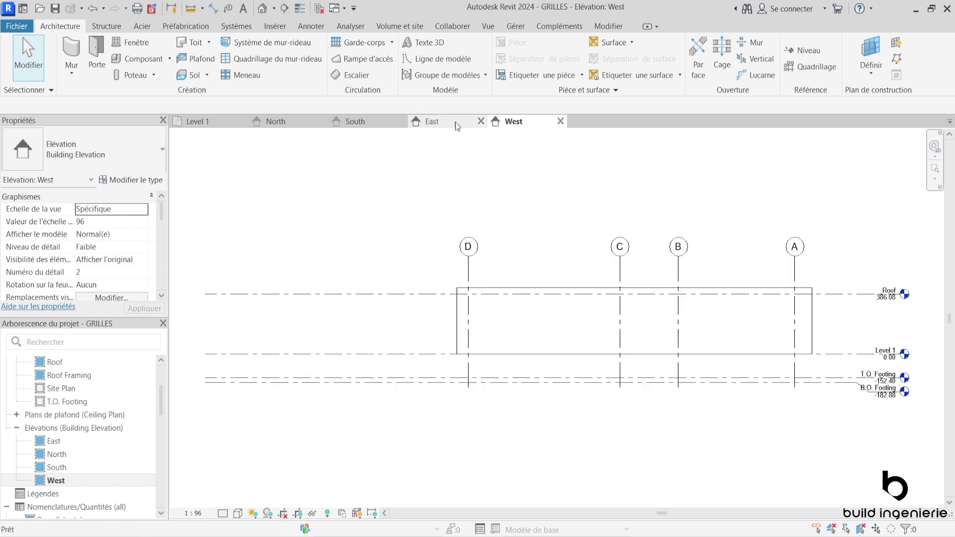
left_click(286, 122)
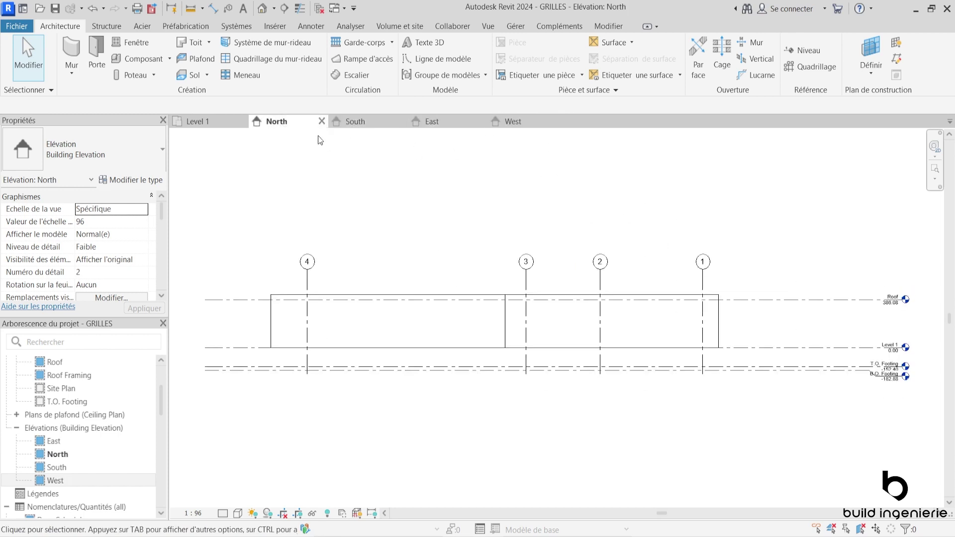
left_click(448, 122)
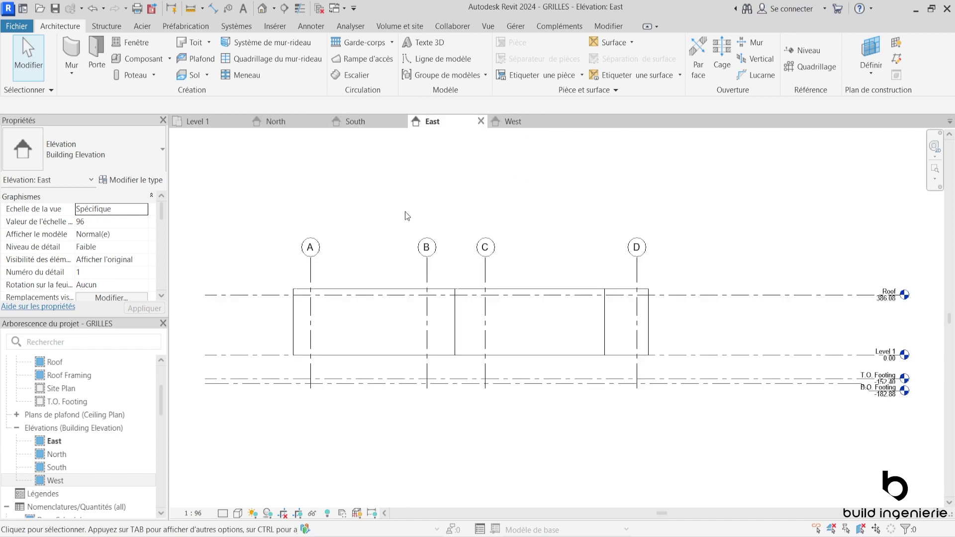
Back on the Level 1 plan, select the angled test grid E and delete it
left_click(194, 121)
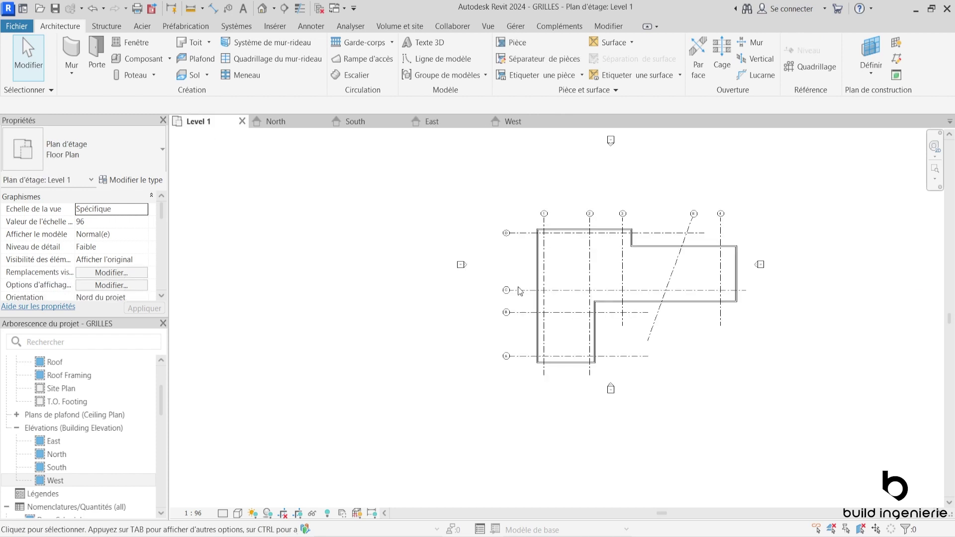
scroll(696, 249, "up", 2)
left_click(690, 217)
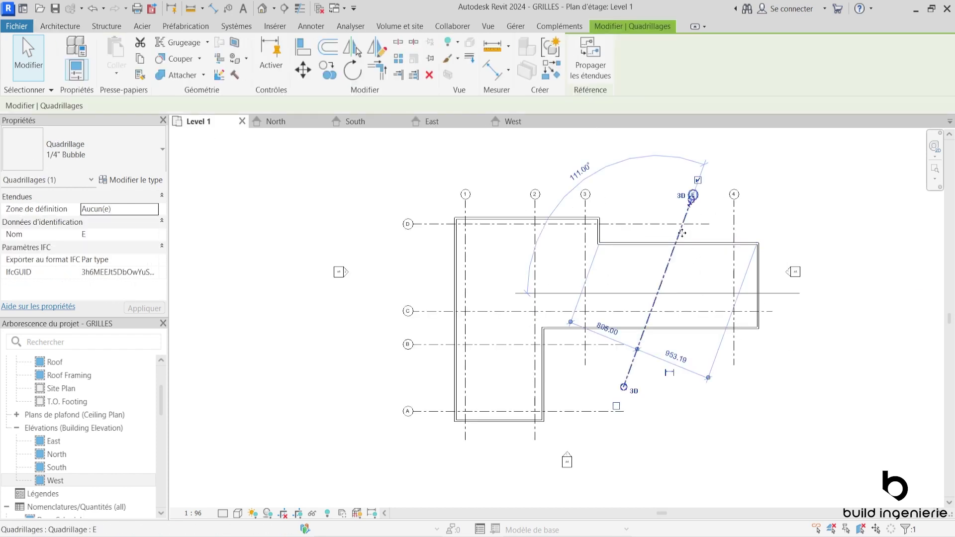
scroll(710, 258, "down", 1)
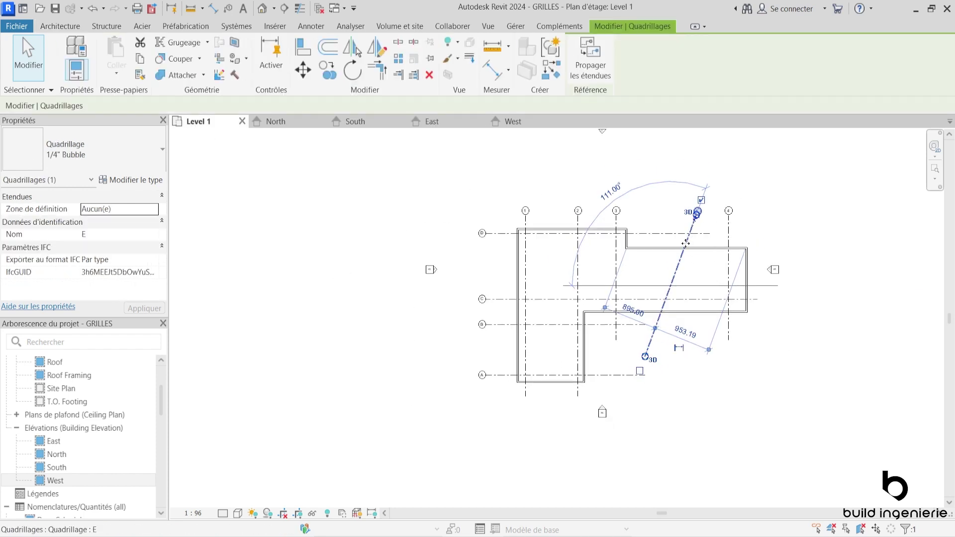
middle_click_drag(685, 243, 671, 290)
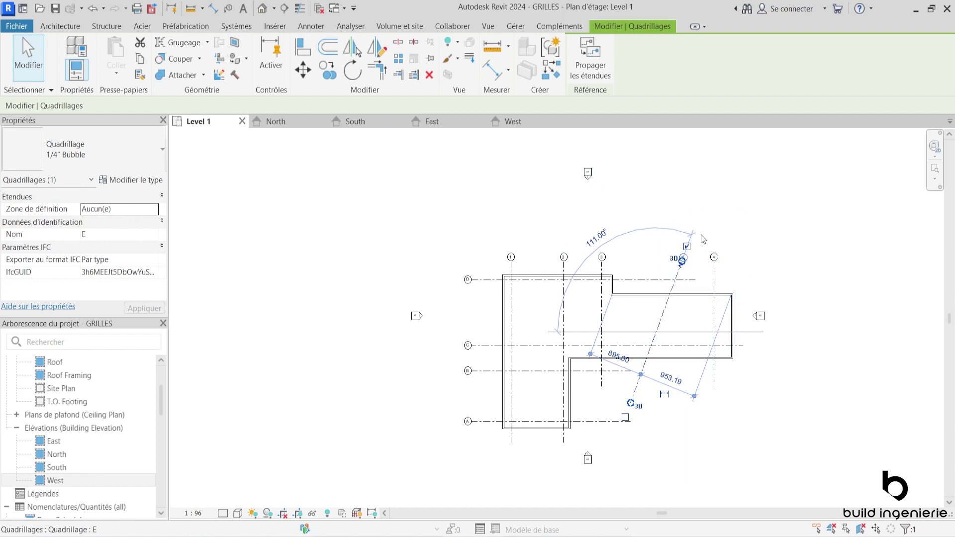
left_click(727, 204)
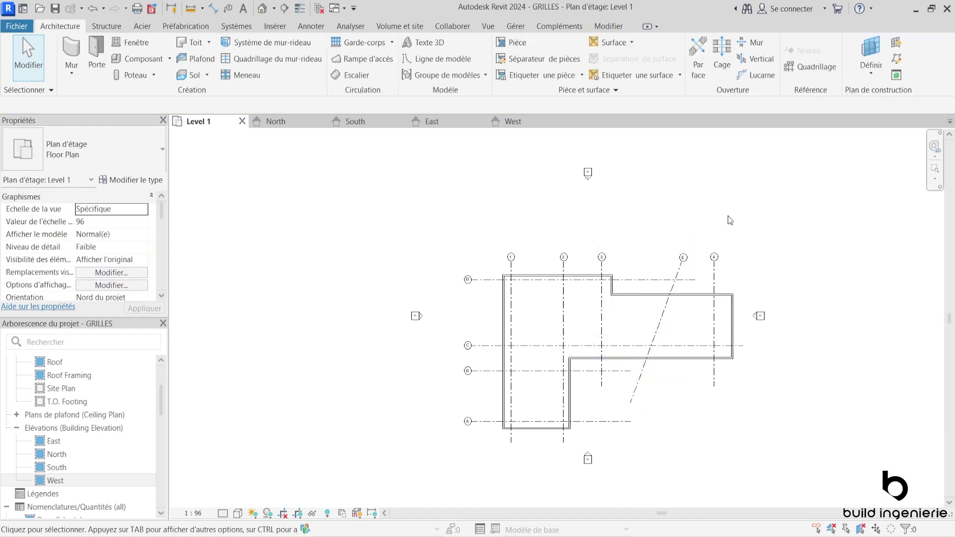
left_click(594, 184)
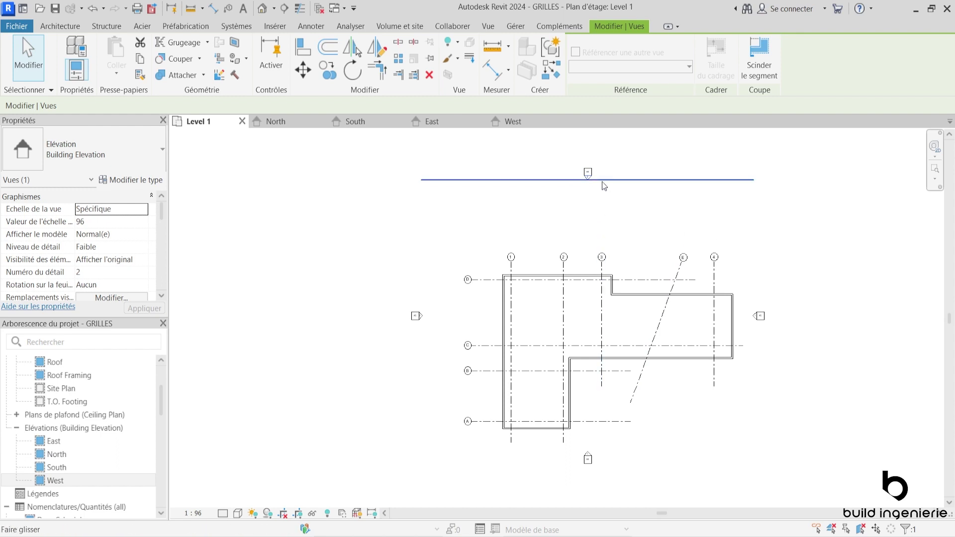
key("Escape")
left_click(667, 312)
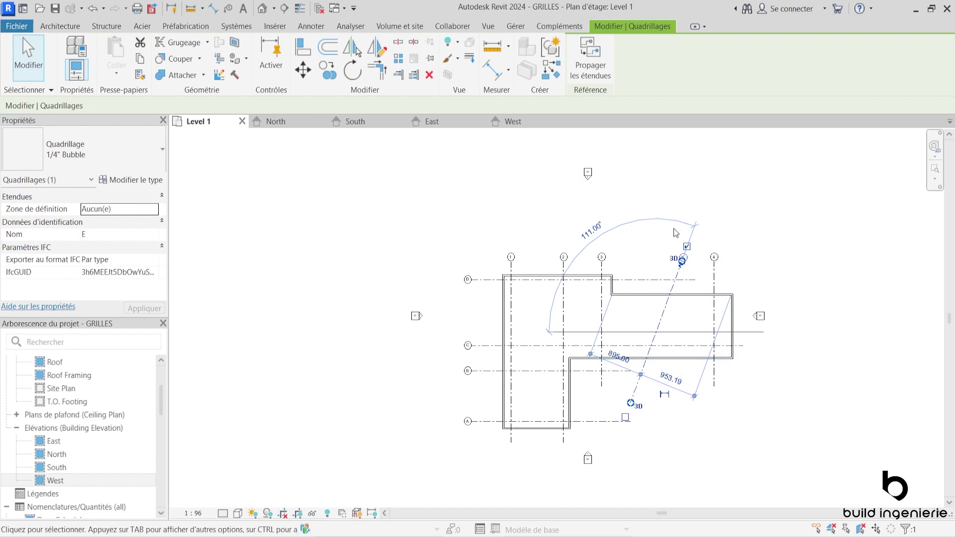
key("Delete")
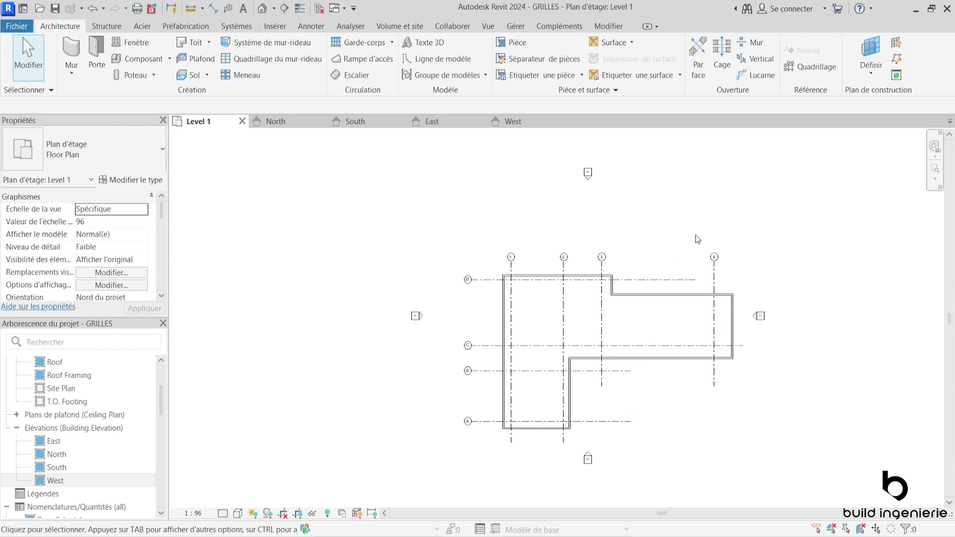
Collapse the Plans d'étage and Elévations lists in the Project Browser
scroll(106, 409, "down", 2)
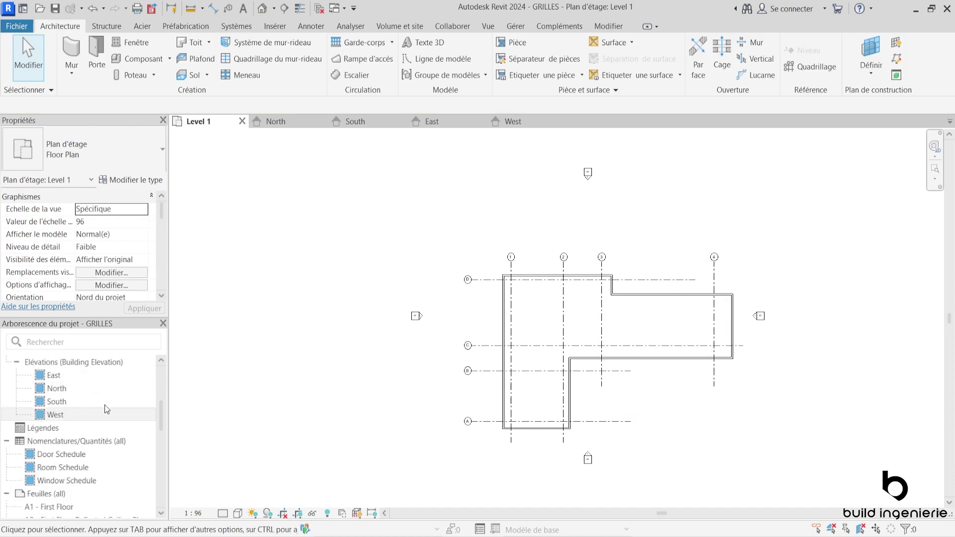
scroll(107, 409, "down", 2)
scroll(106, 409, "up", 3)
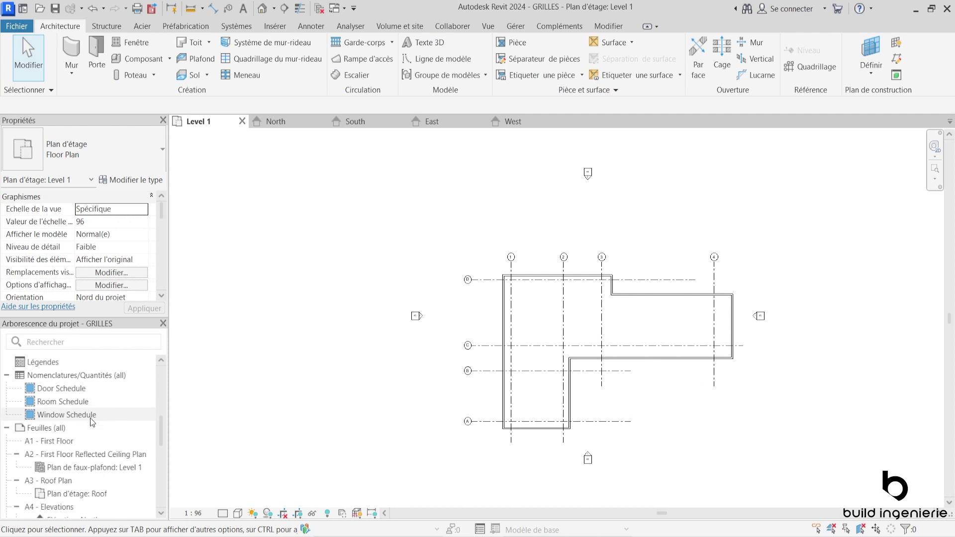
scroll(90, 418, "up", 5)
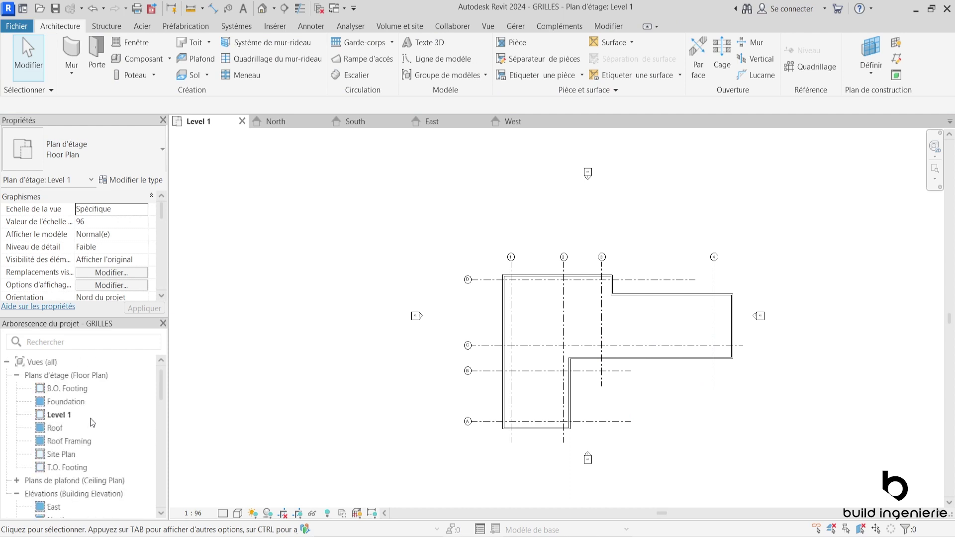
left_click(16, 376)
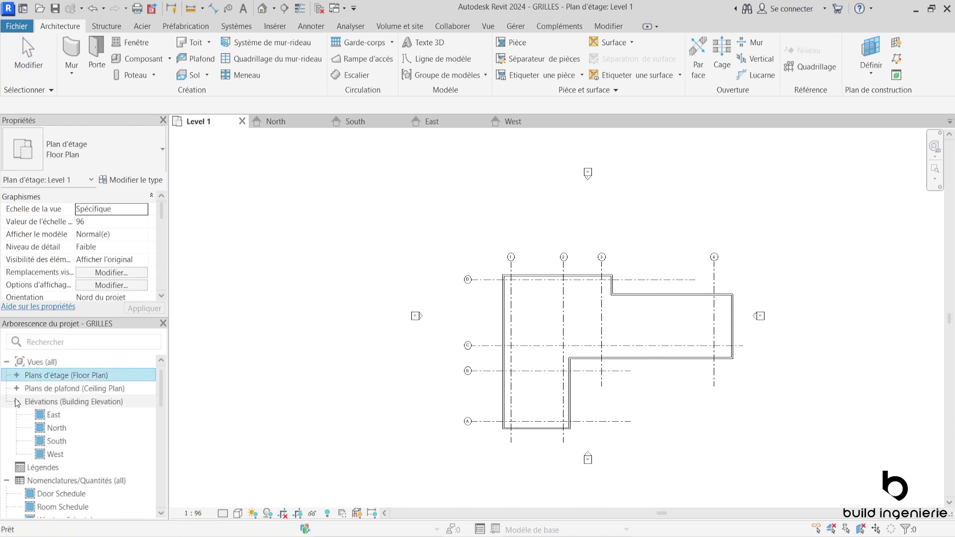
left_click(17, 402)
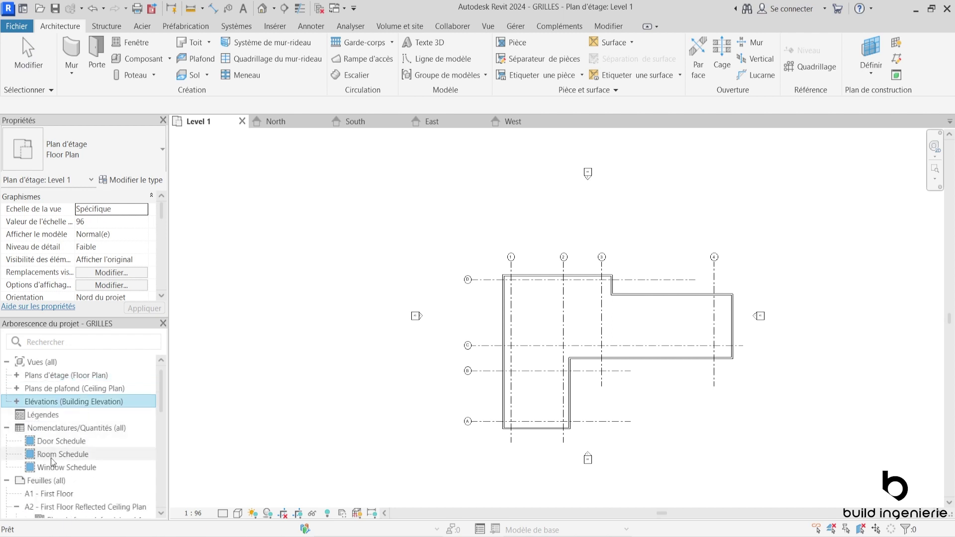
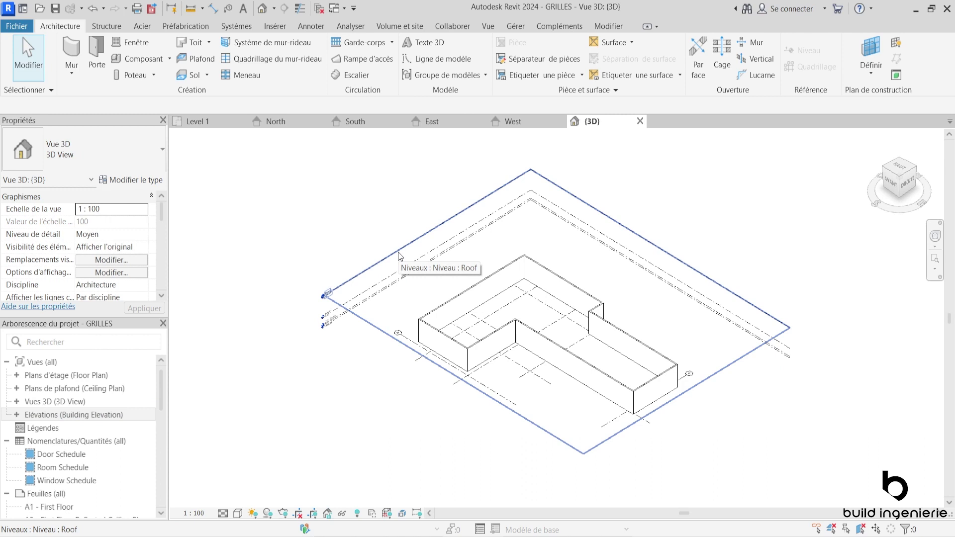
Inspect the Roof level and grid A in the 3D view, then orbit to a lower viewpoint
left_click(399, 256)
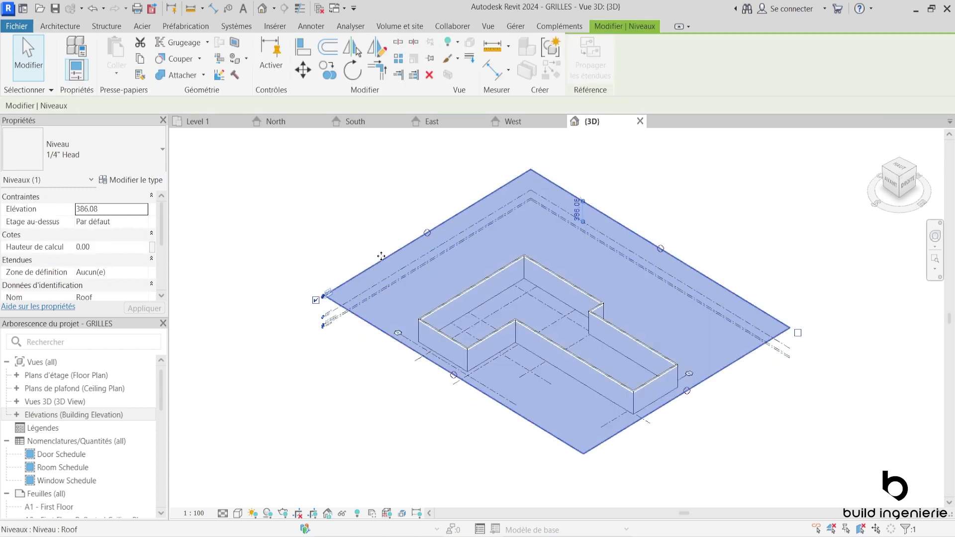
left_click(419, 199)
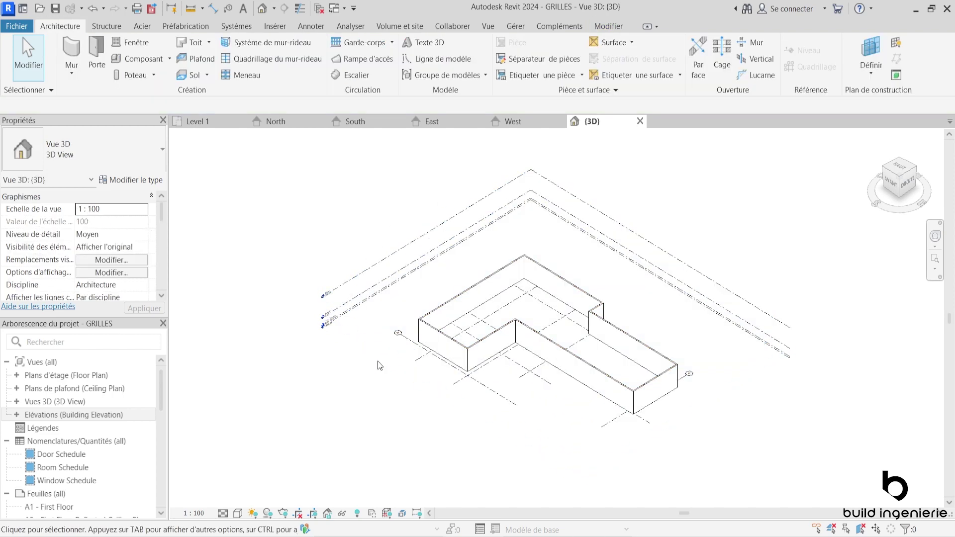
left_click(486, 390)
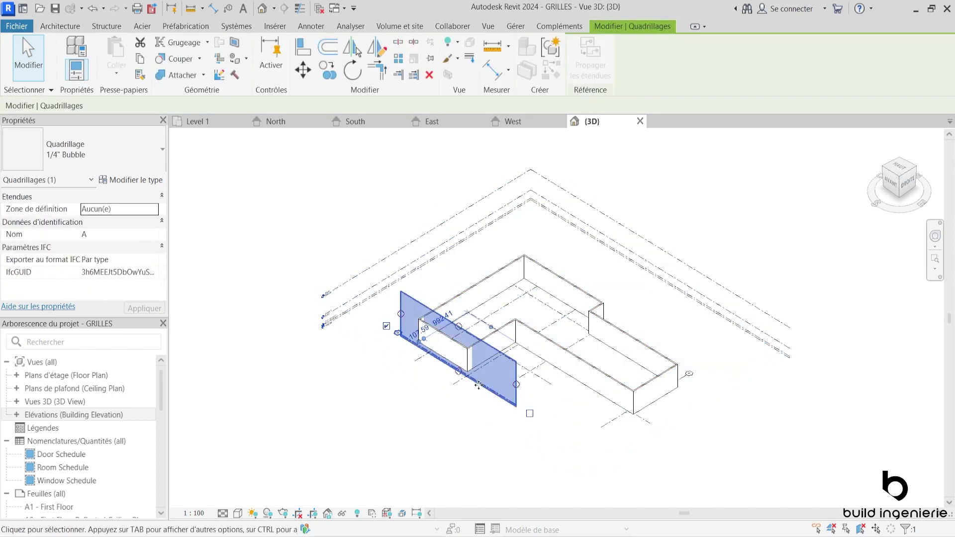
left_click(502, 416)
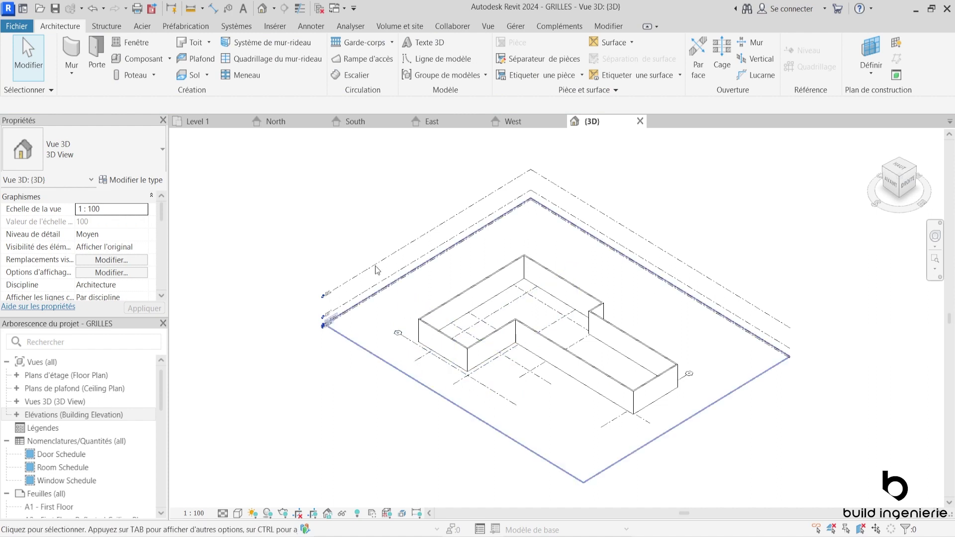
right_click(345, 217)
left_click(352, 185)
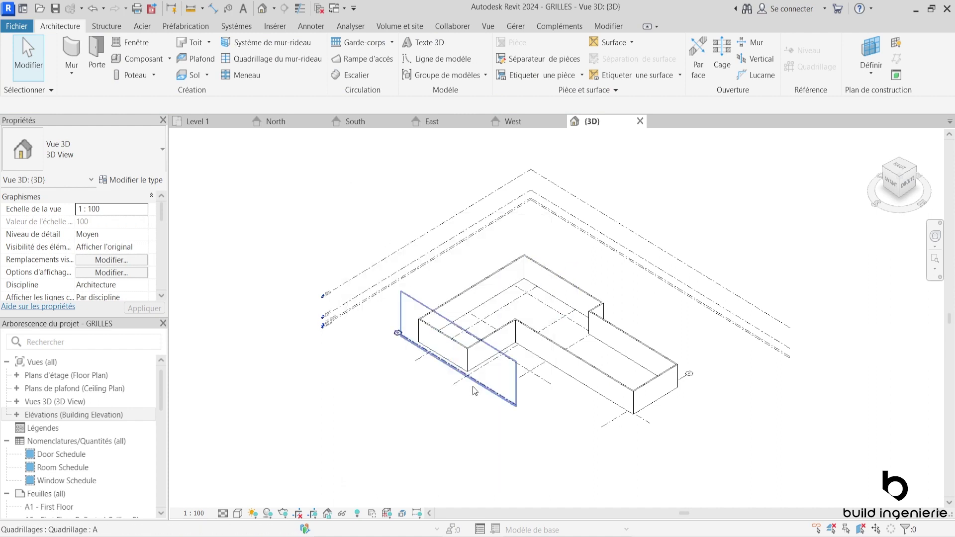
mouse_move(552, 422)
middle_mouse_down()
mouse_move(482, 274)
mouse_move(561, 339)
middle_mouse_up()
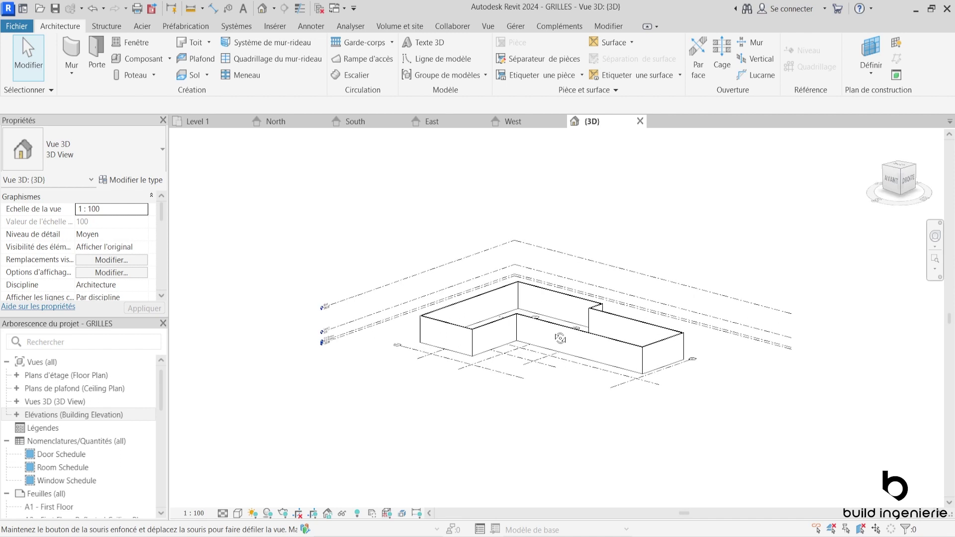
Check the floor plan list, glance at the Level 1 plan, and return to the 3D view
left_click(17, 375)
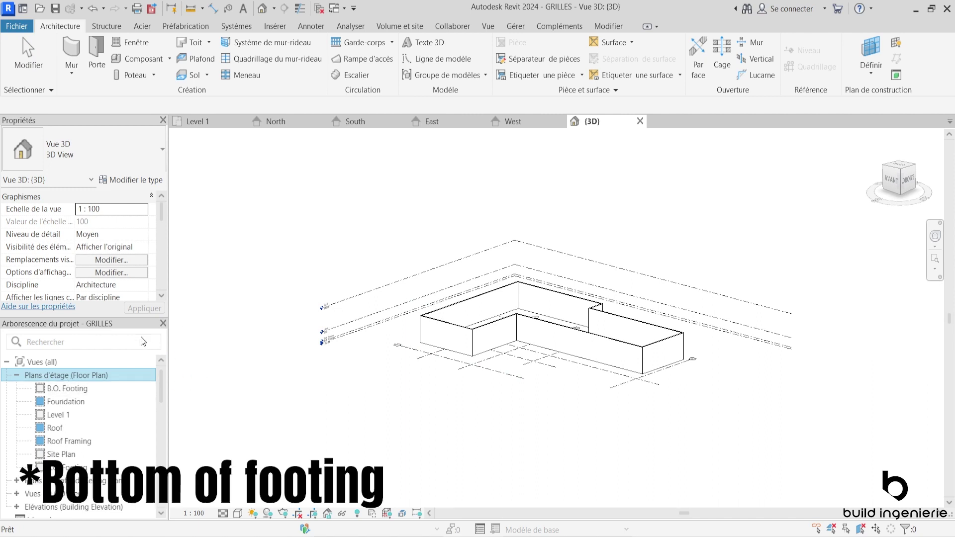
left_click(16, 376)
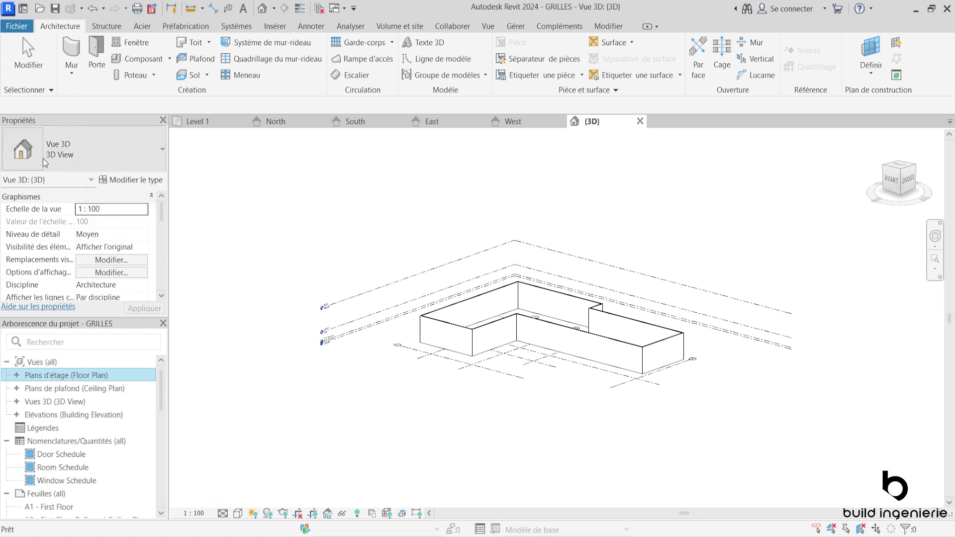
left_click(205, 127)
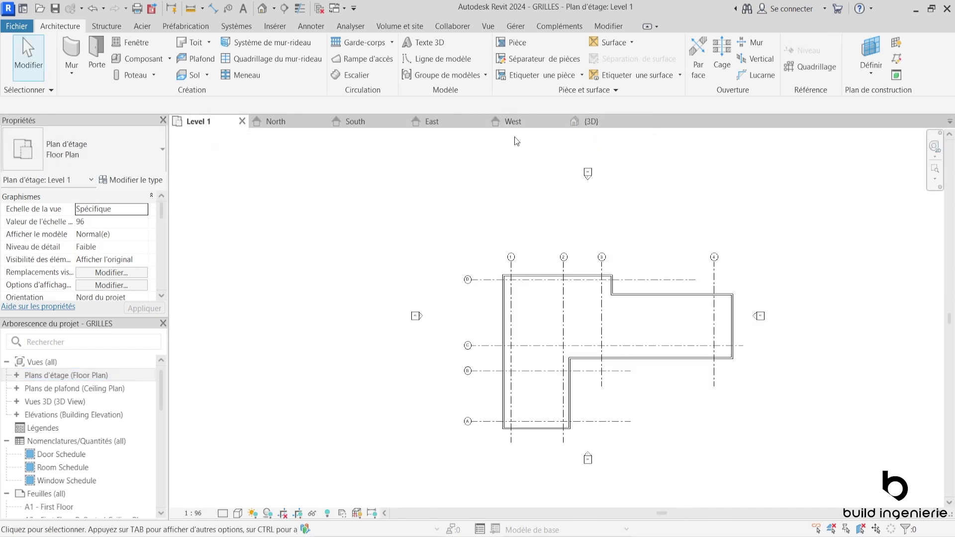
left_click(585, 122)
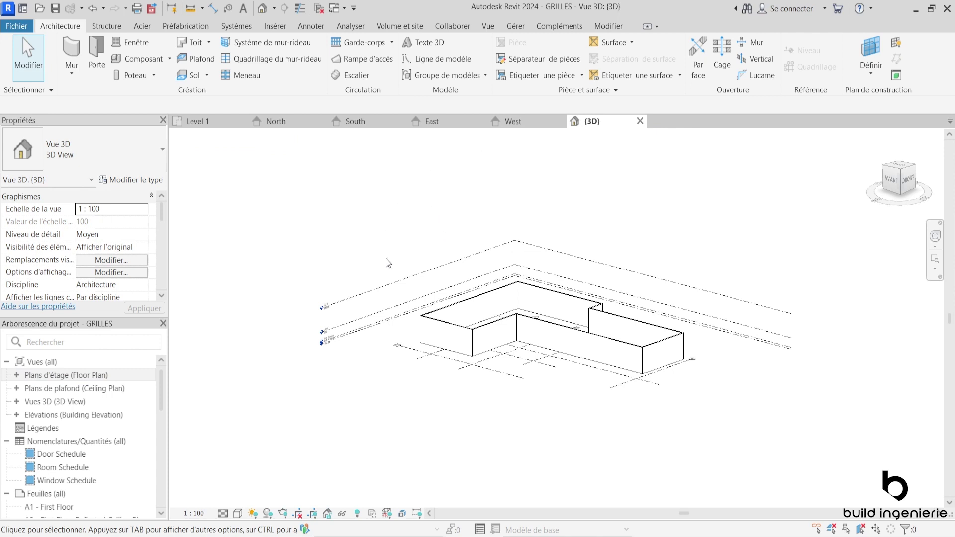
Inspect the Roof level, then widen the Properties/Project Browser panels so setting names read fully
left_click(399, 279)
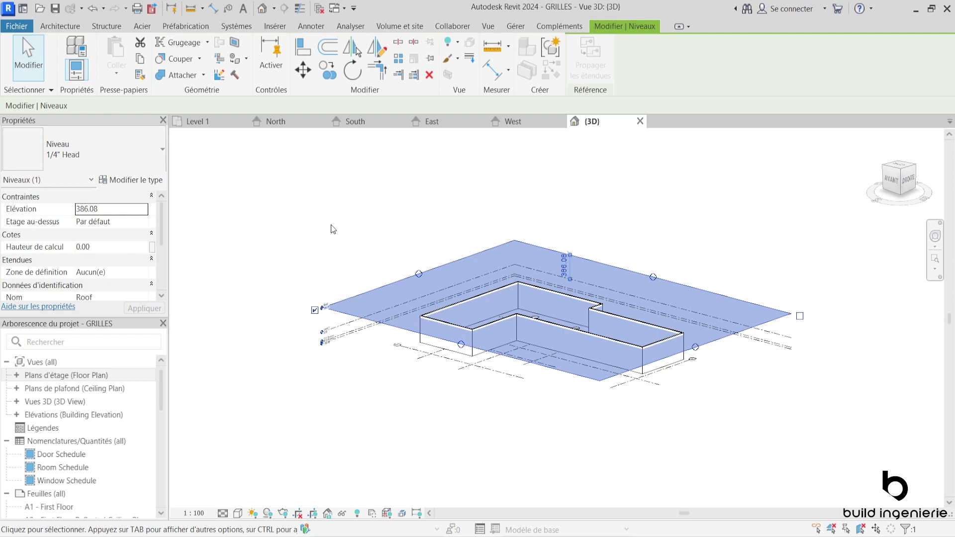
left_click(287, 231)
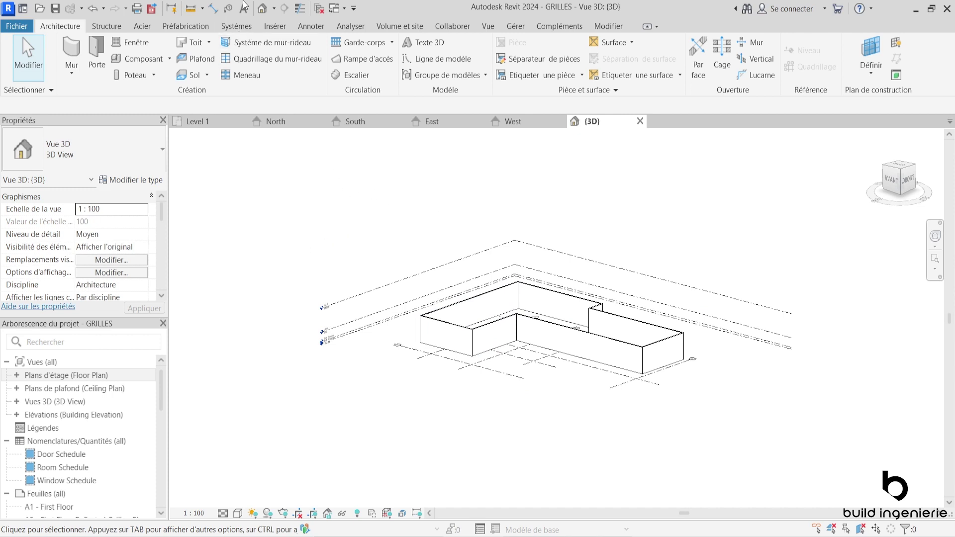
scroll(132, 268, "down", 4)
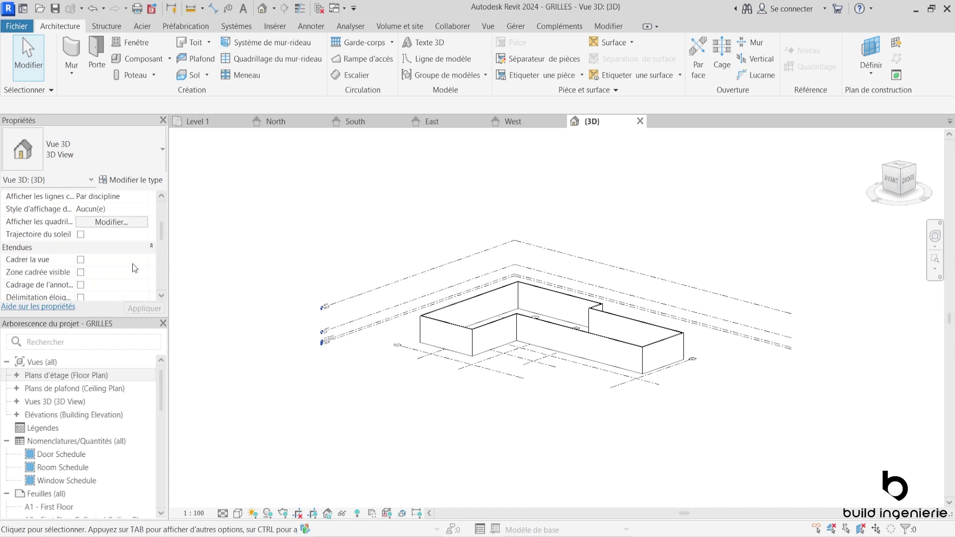
scroll(132, 264, "down", 3)
scroll(132, 264, "down", 3)
scroll(132, 265, "down", 2)
scroll(132, 265, "down", 2)
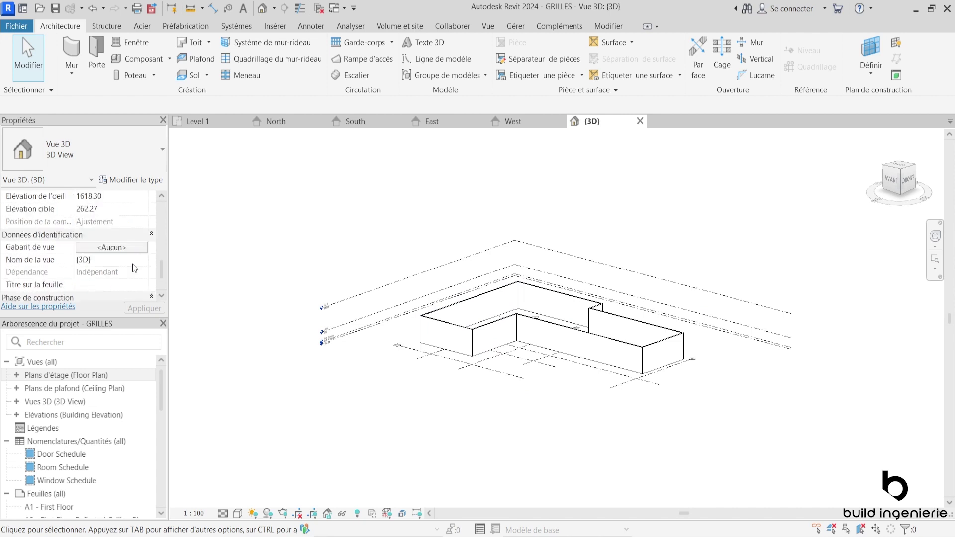
scroll(98, 264, "down", 1)
scroll(98, 264, "down", 1)
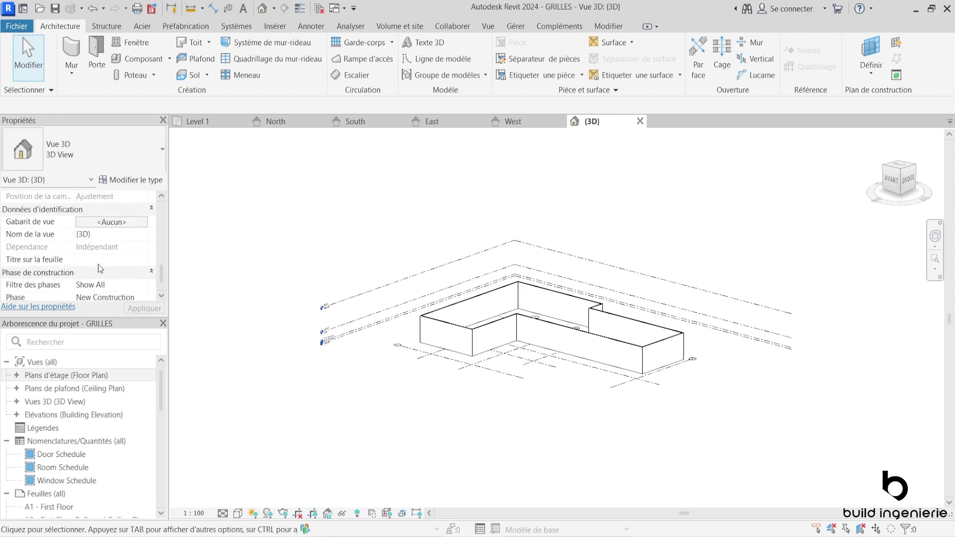
scroll(97, 264, "up", 3)
scroll(108, 247, "up", 2)
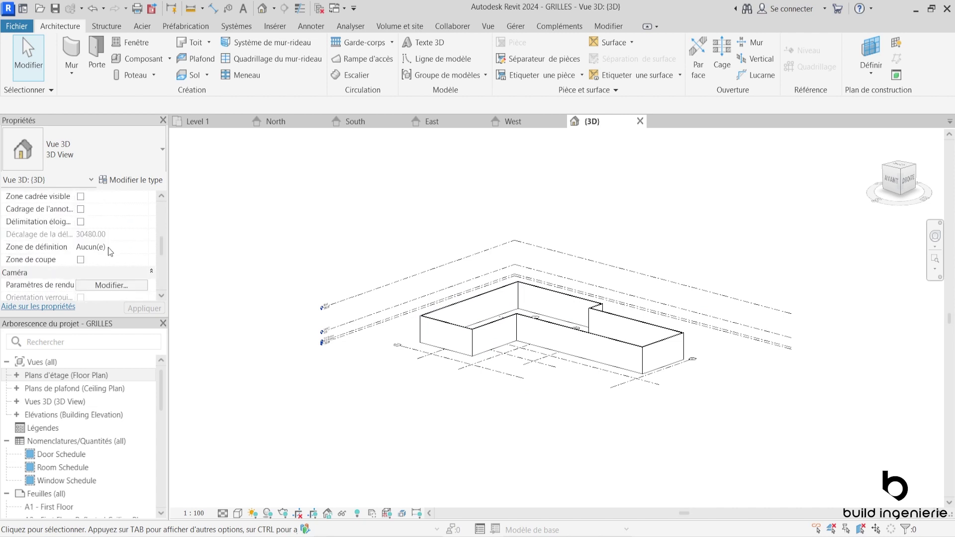
scroll(109, 246, "up", 2)
scroll(108, 247, "up", 2)
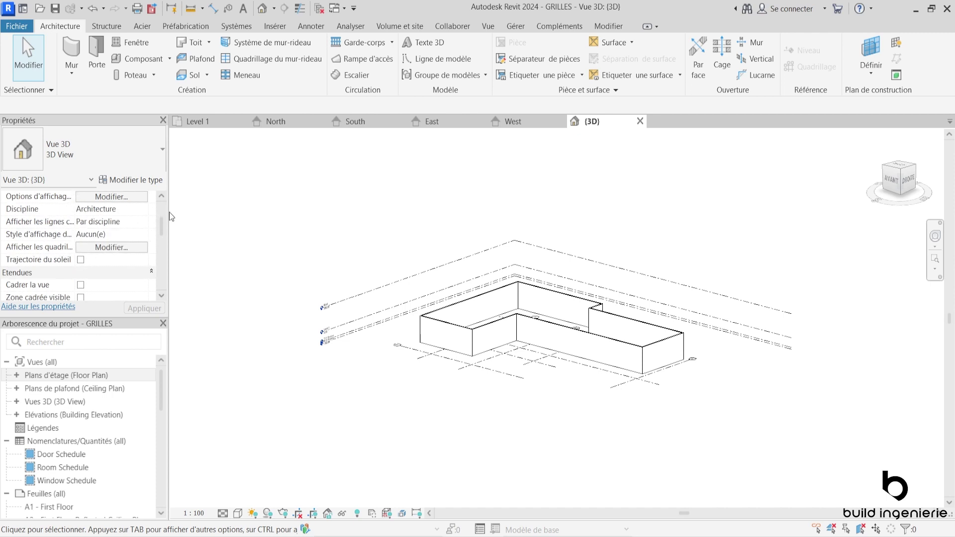
left_click_drag(170, 212, 209, 214)
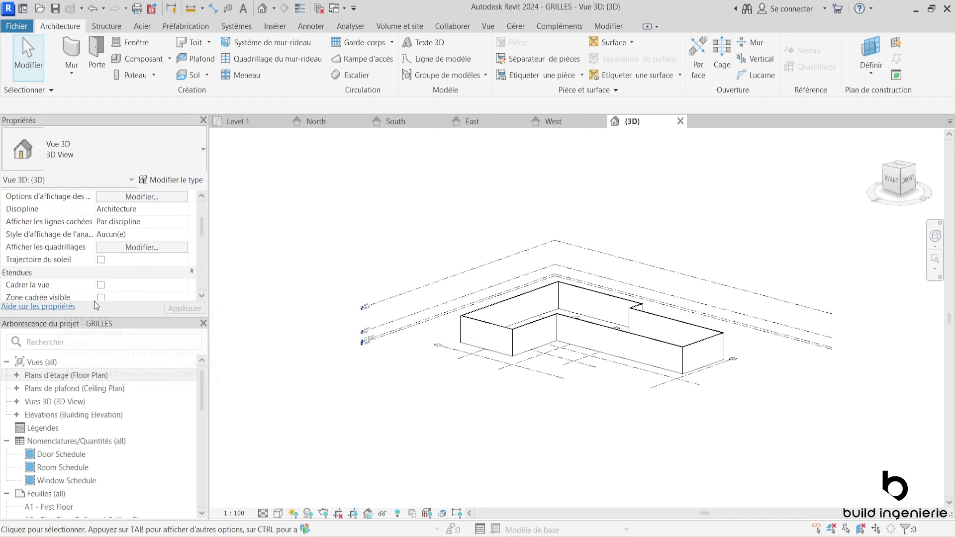
Stop showing the 3D view's grids on the B.O. Footing level
left_click(131, 247)
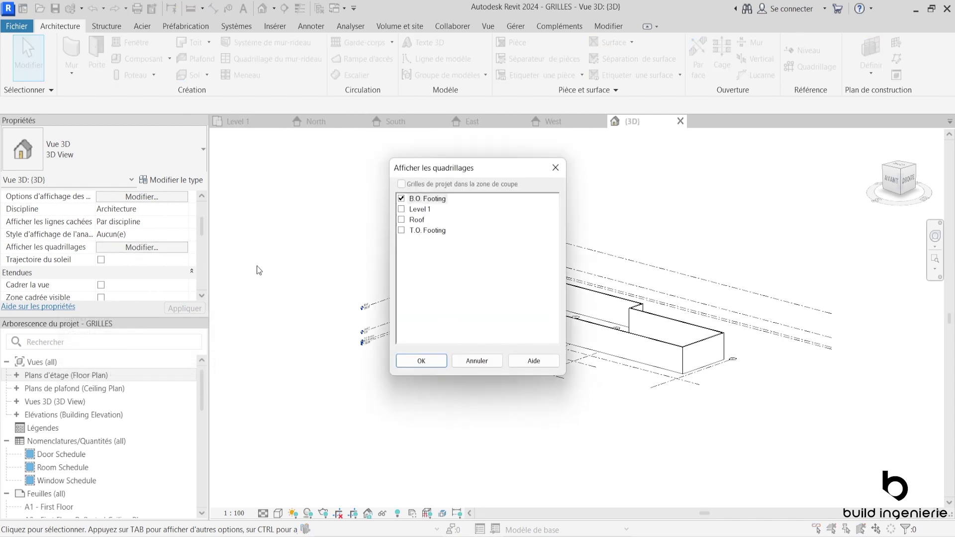
left_click_drag(429, 176, 224, 163)
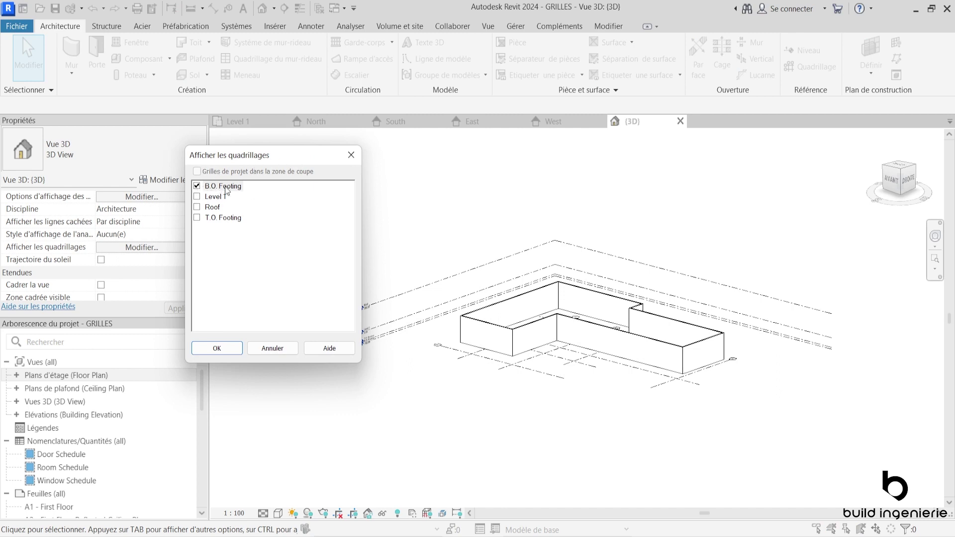
left_click(198, 187)
left_click(227, 356)
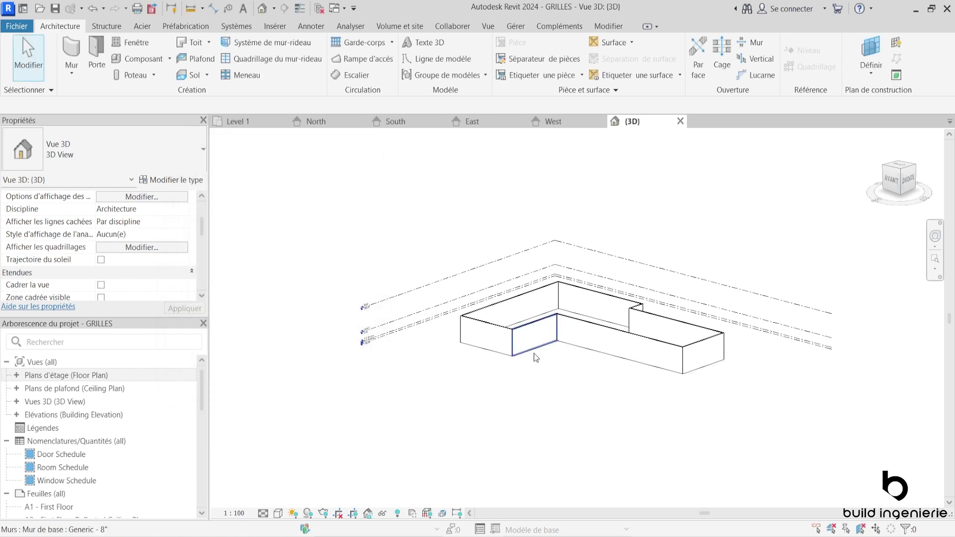
Turn on grid display for Level 1 and T.O. Footing in the 3D view
left_click(159, 251)
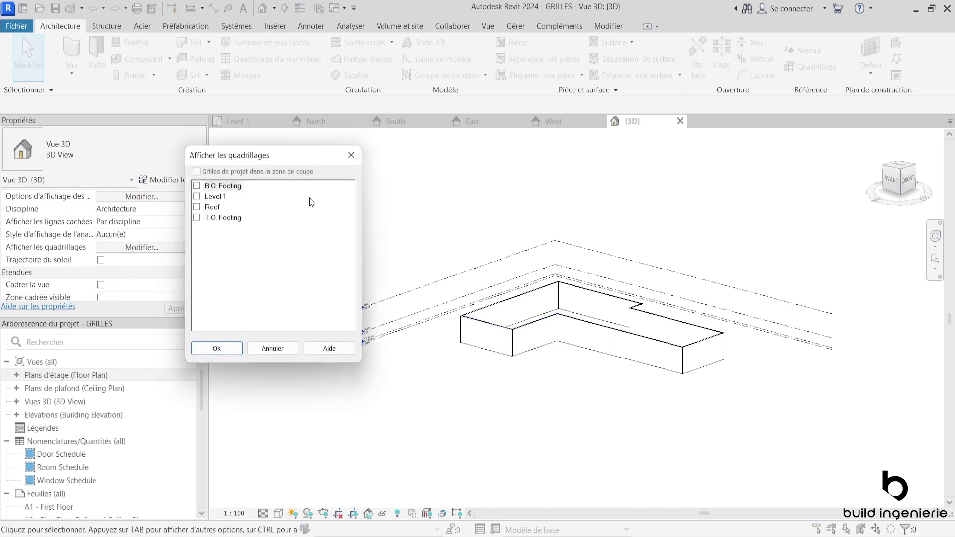
left_click(197, 197)
left_click(197, 218)
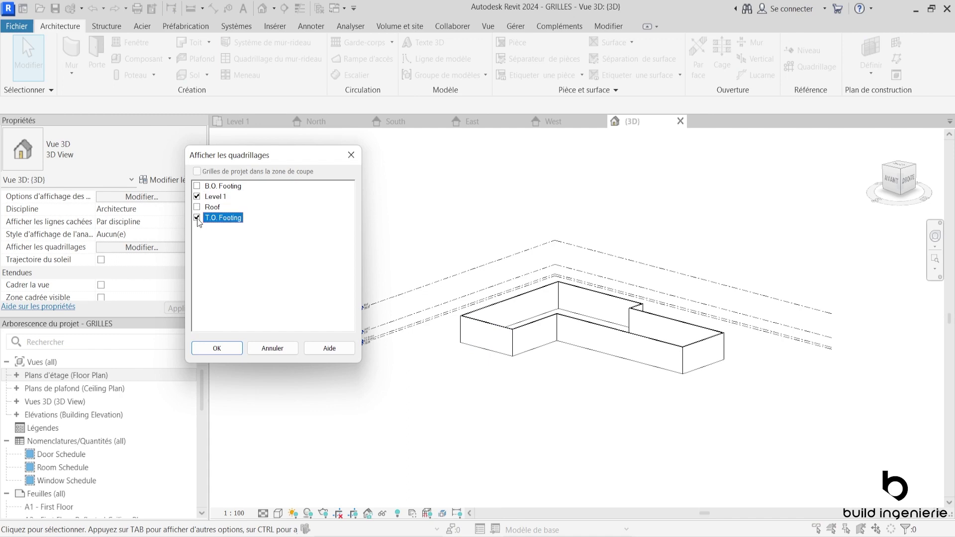
left_click(232, 346)
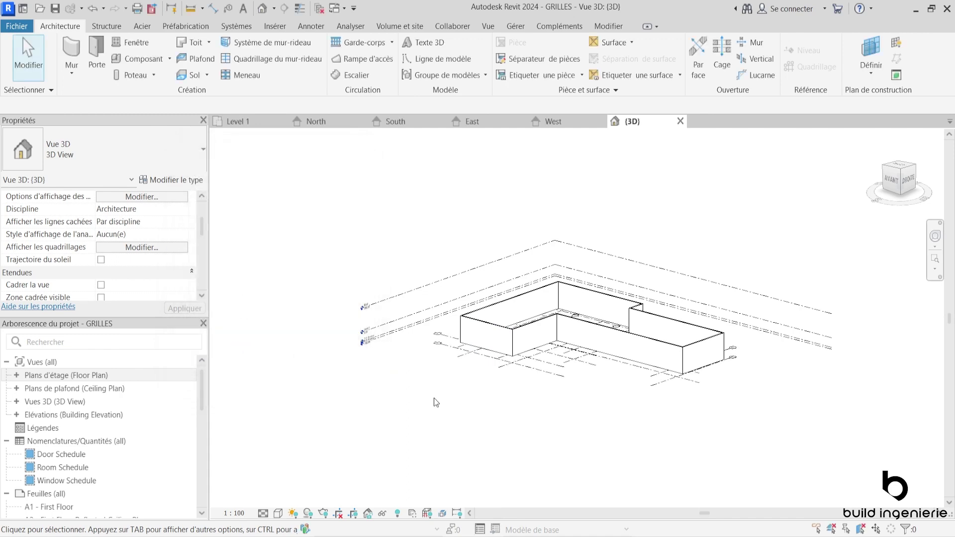
scroll(530, 392, "up", 3)
mouse_move(512, 399)
middle_mouse_down("shift")
mouse_move(497, 390)
mouse_move(481, 347)
mouse_move(507, 366)
middle_mouse_up("shift")
scroll(448, 378, "up", 3)
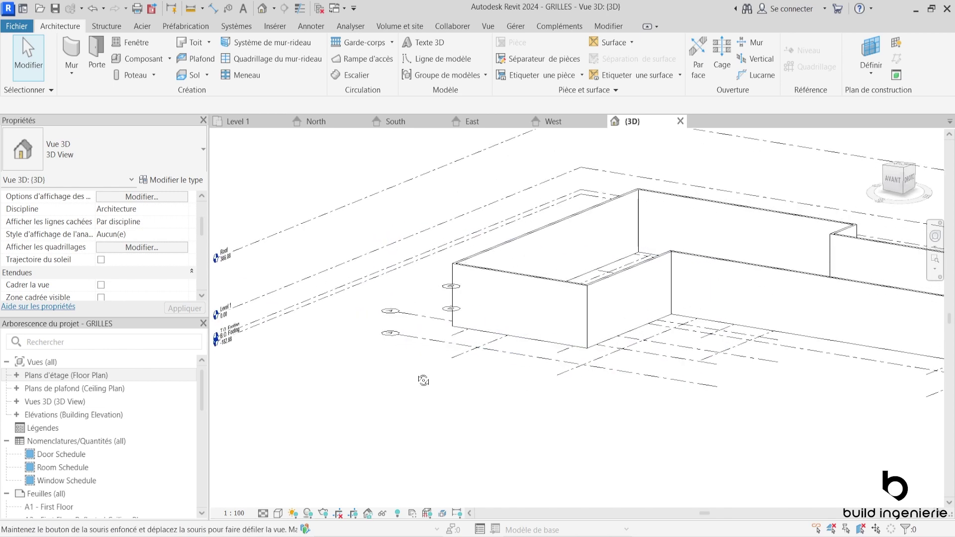
middle_click_drag(423, 381, 425, 401, "shift")
scroll(425, 401, "up", 2)
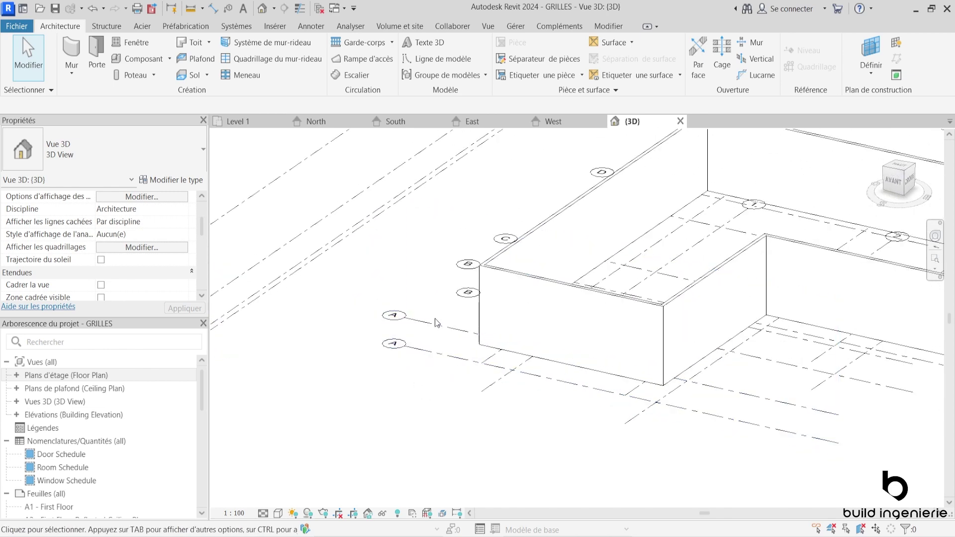
mouse_move(478, 338)
middle_mouse_down("shift")
mouse_move(534, 353)
mouse_move(448, 323)
middle_mouse_up("shift")
Uncheck T.O. Footing in the grid display levels, keep Level 1, and zoom out to the whole building
left_click(142, 248)
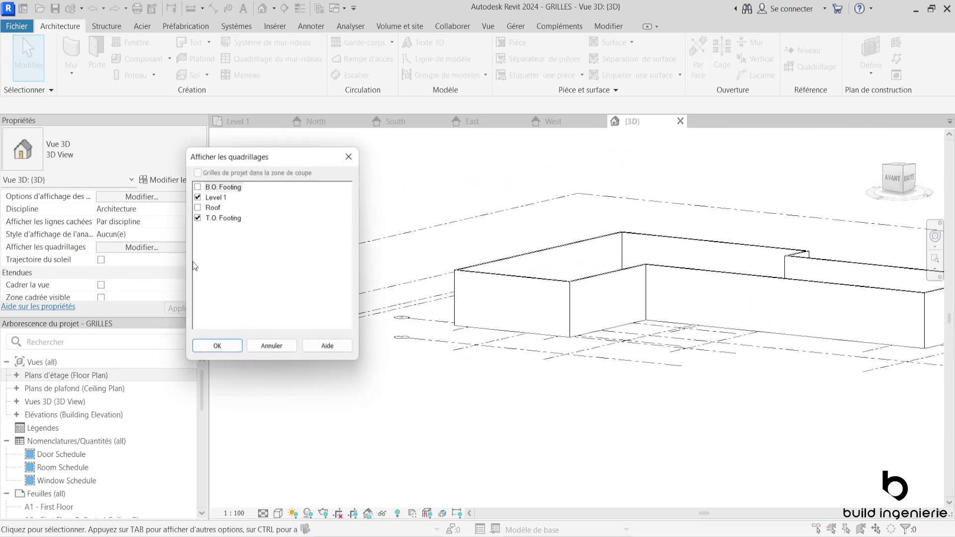
left_click(197, 218)
left_click(197, 196)
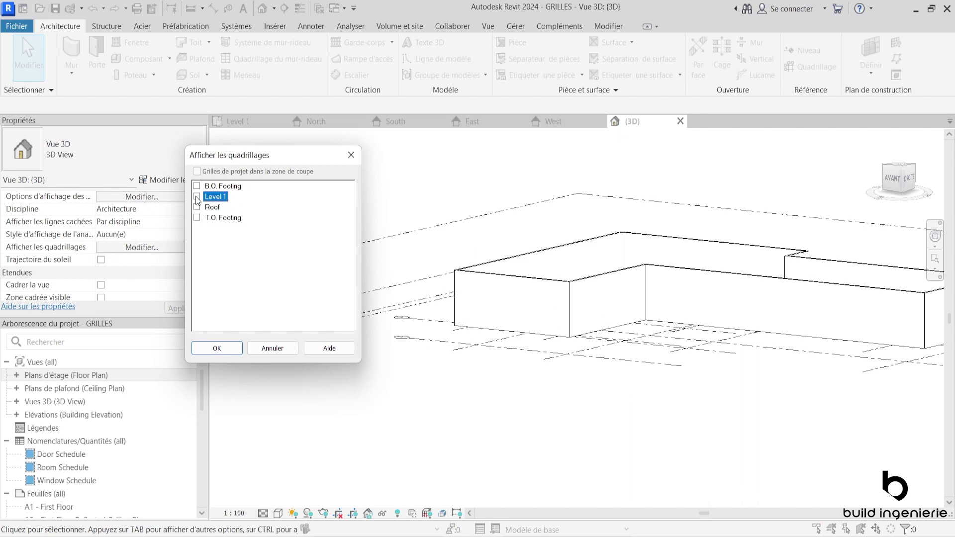
left_click(197, 197)
left_click(217, 348)
scroll(553, 383, "down", 3)
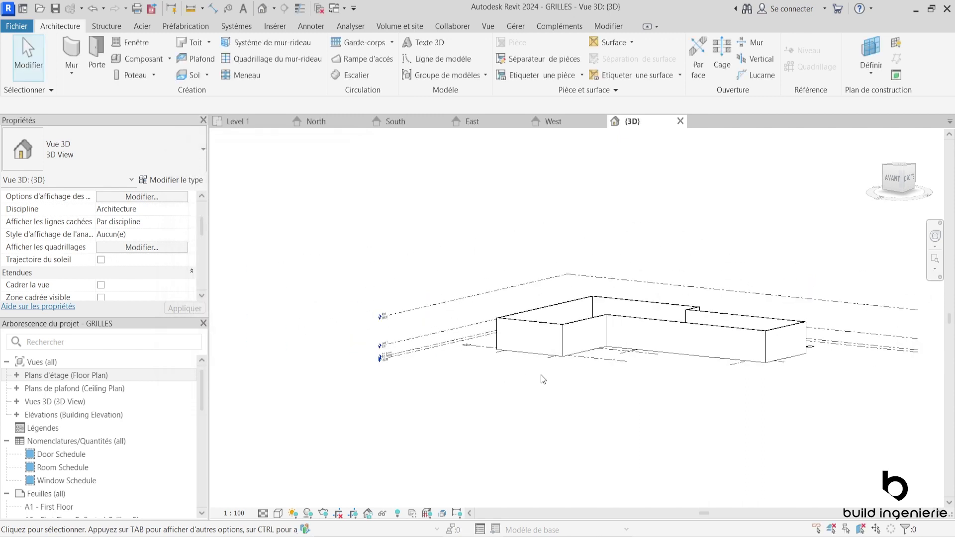
middle_click_drag(559, 362, 568, 417, "shift")
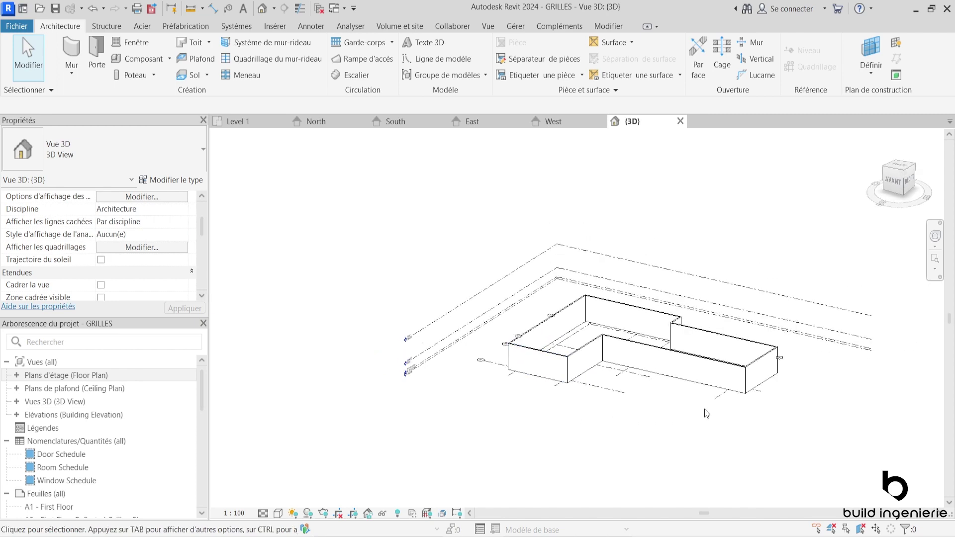
scroll(572, 321, "down", 1)
Switch to the Level 1 floor plan and centre the building on grids A–D and 1–4
left_click(258, 122)
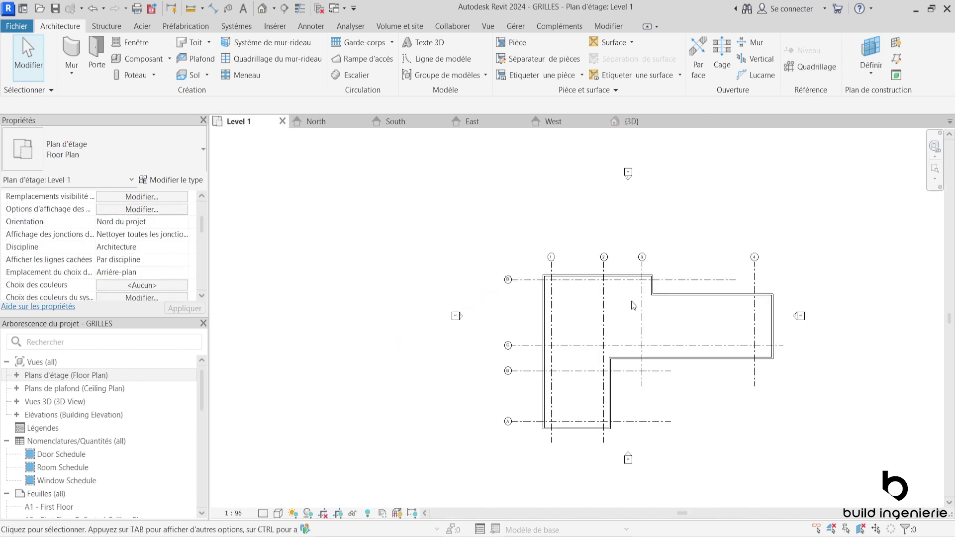
scroll(749, 336, "up", 1)
middle_click_drag(749, 336, 693, 299)
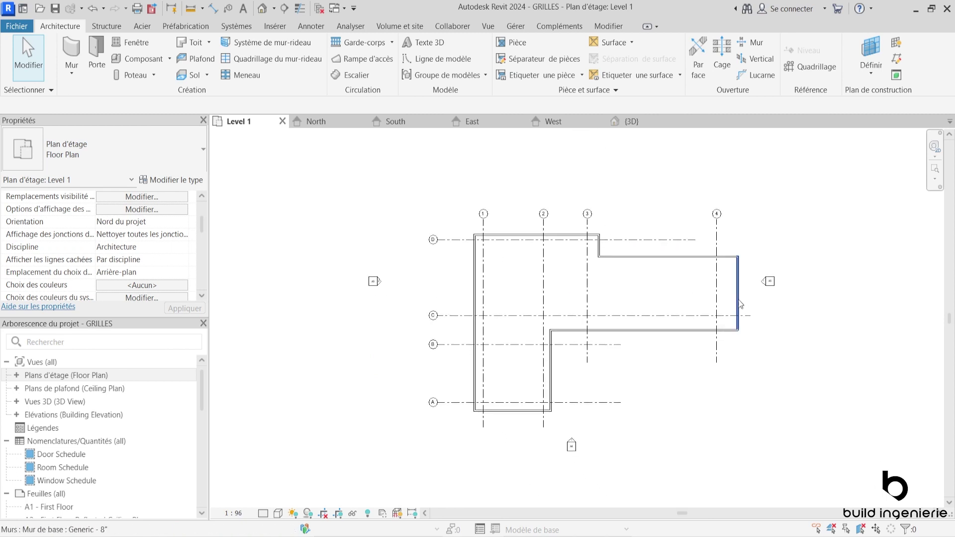